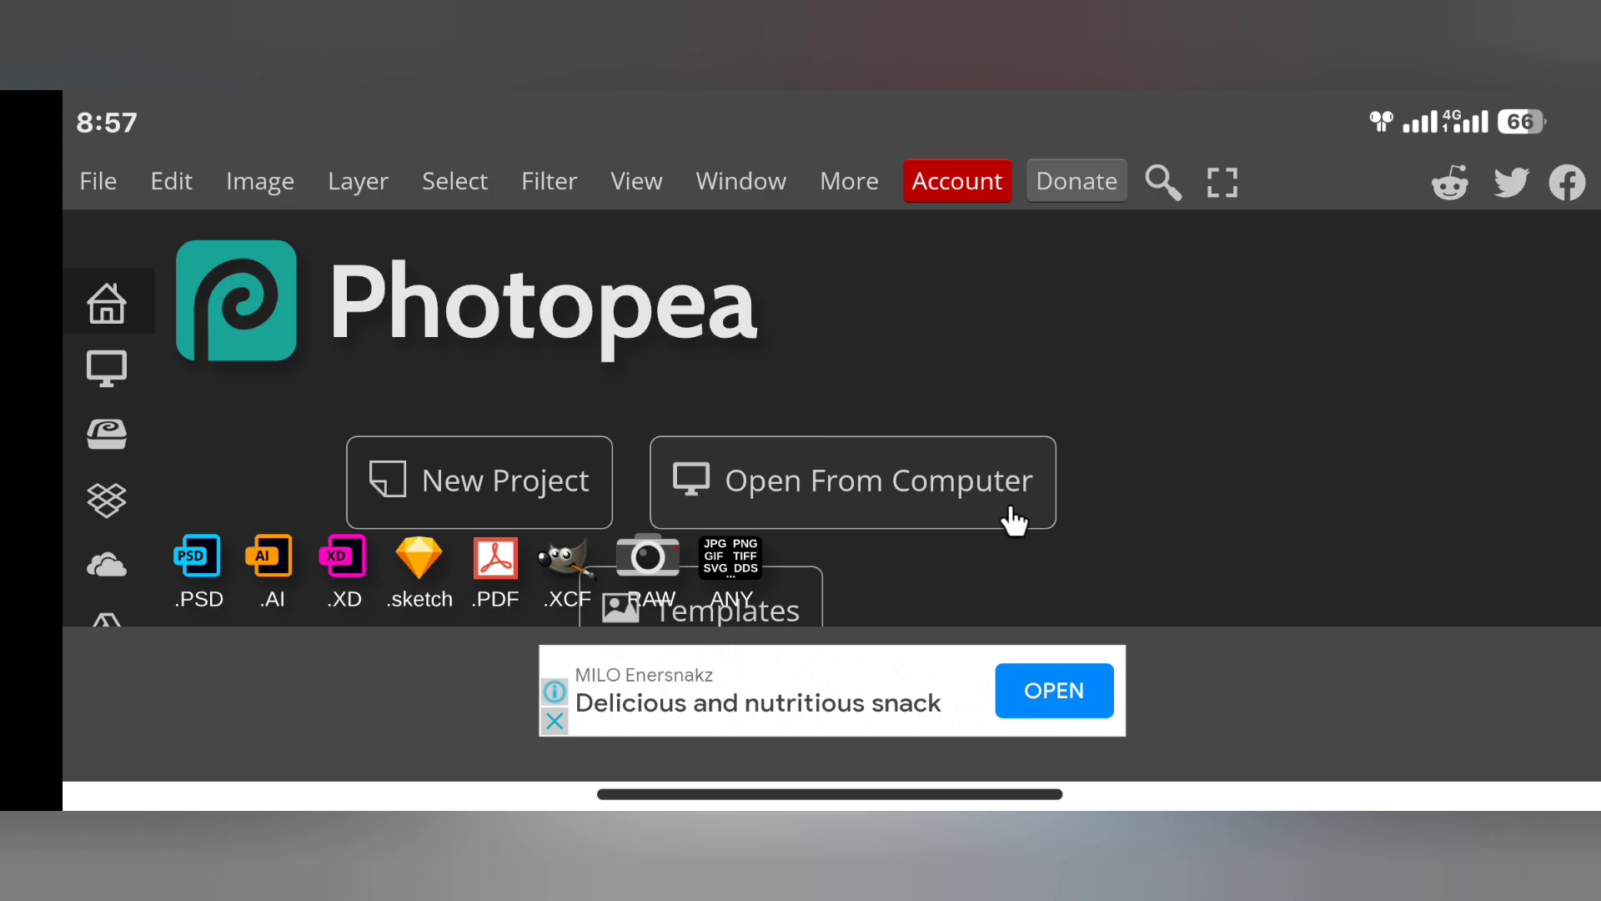
Open the 67.41 MB Eons text effect file from the Mockups folder on the SD card
click(879, 482)
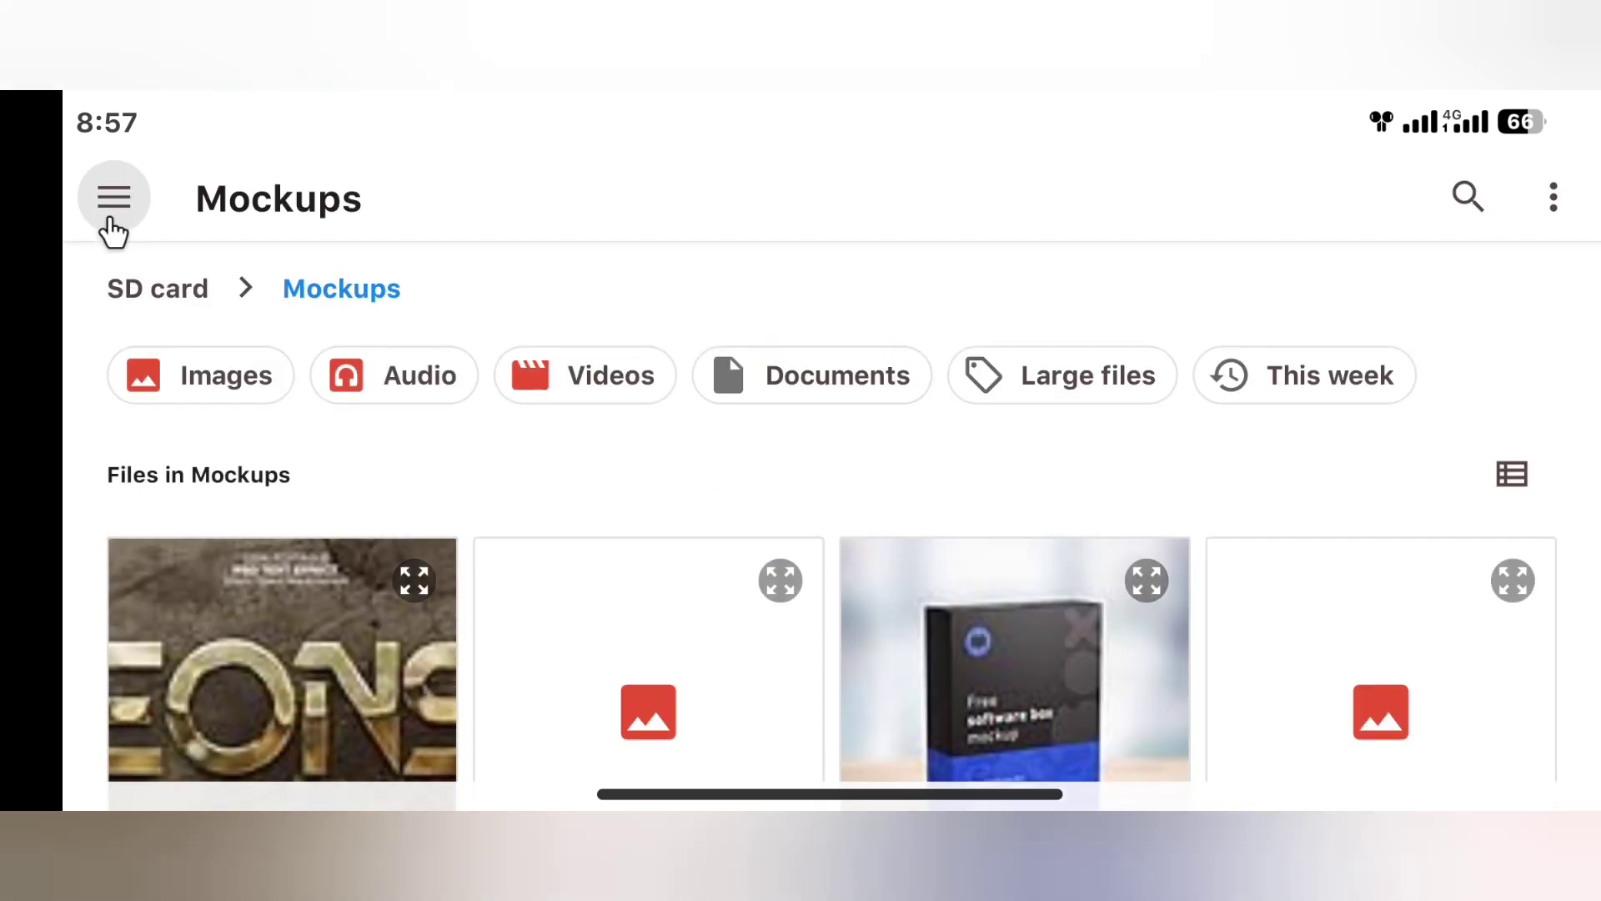
scroll(580, 439, down, 2)
scroll(581, 444, down, 3)
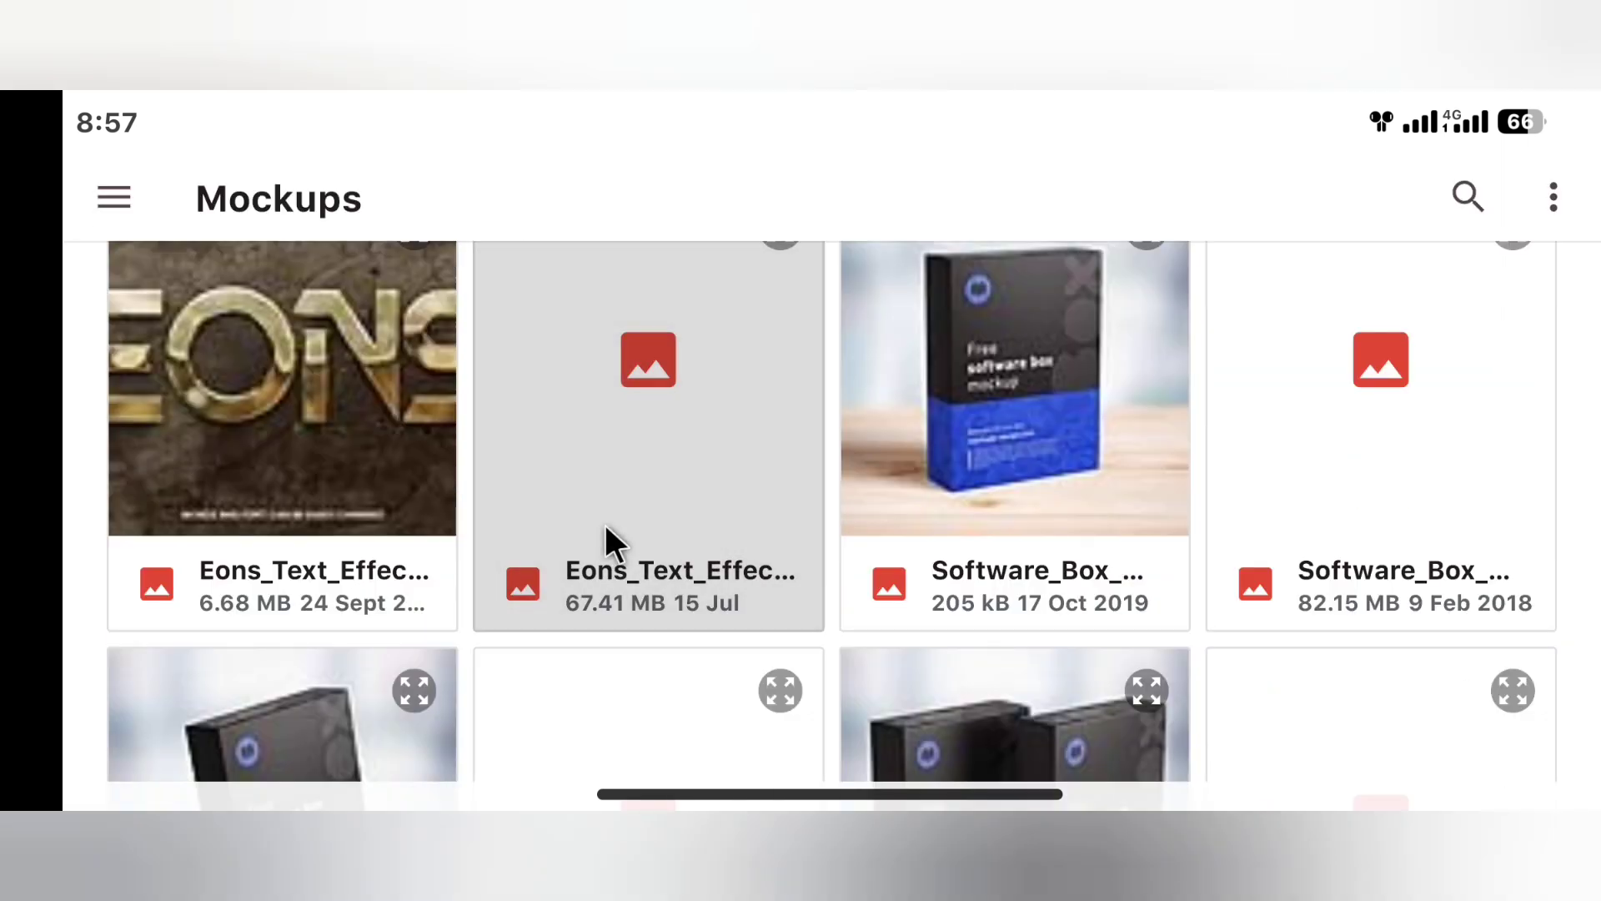
click(603, 522)
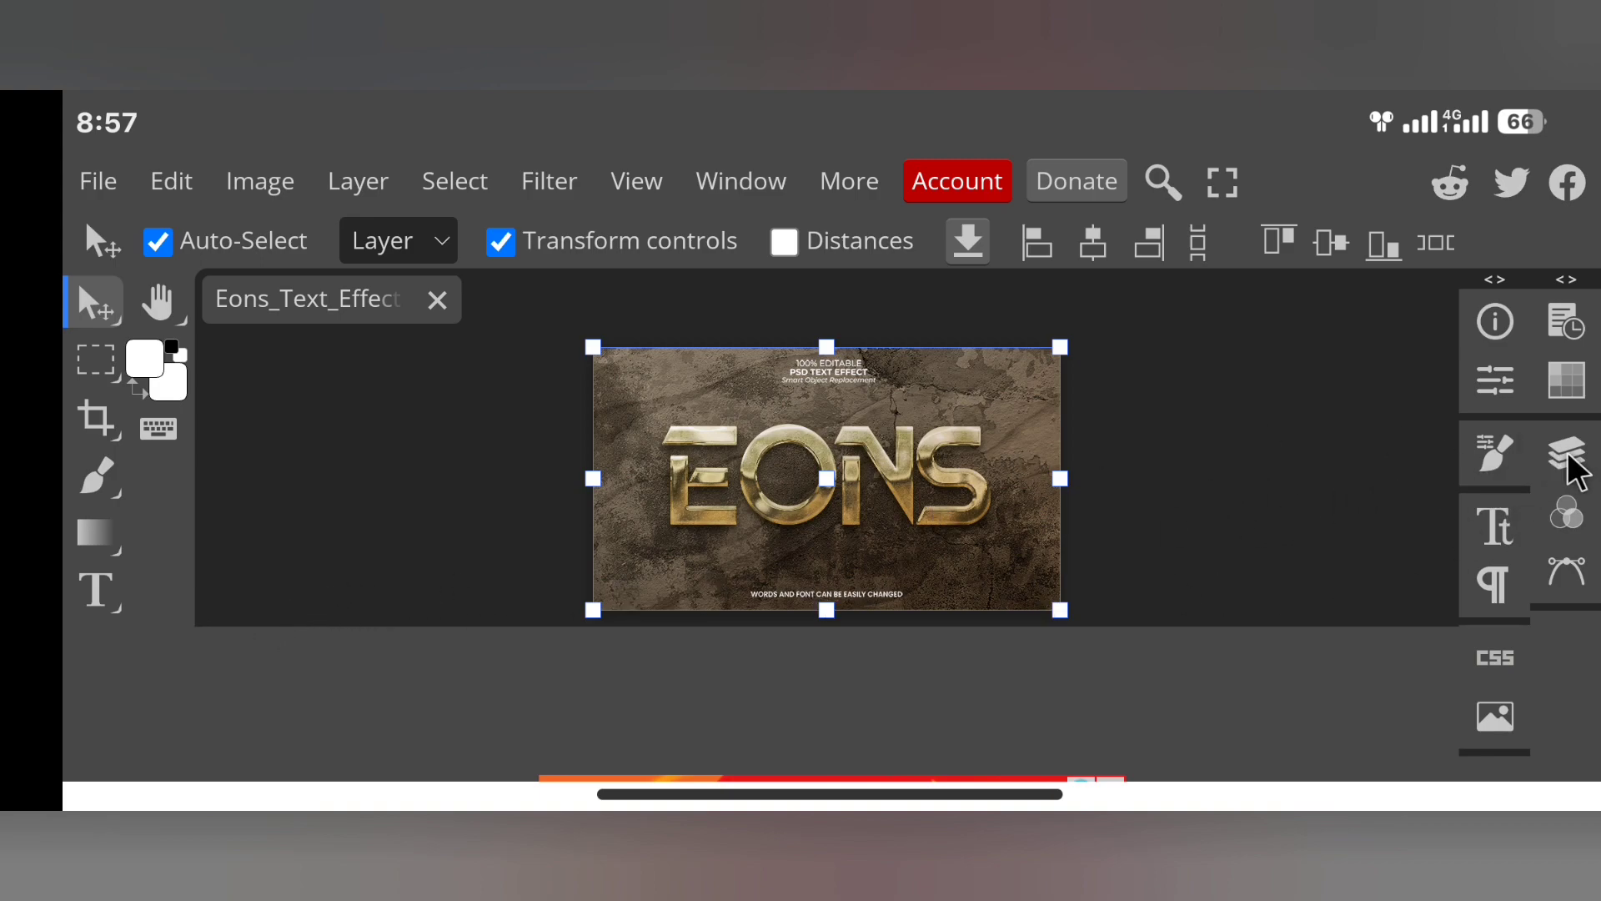
Enable Glass Menus in the program preferences
scroll(858, 489, up, 3)
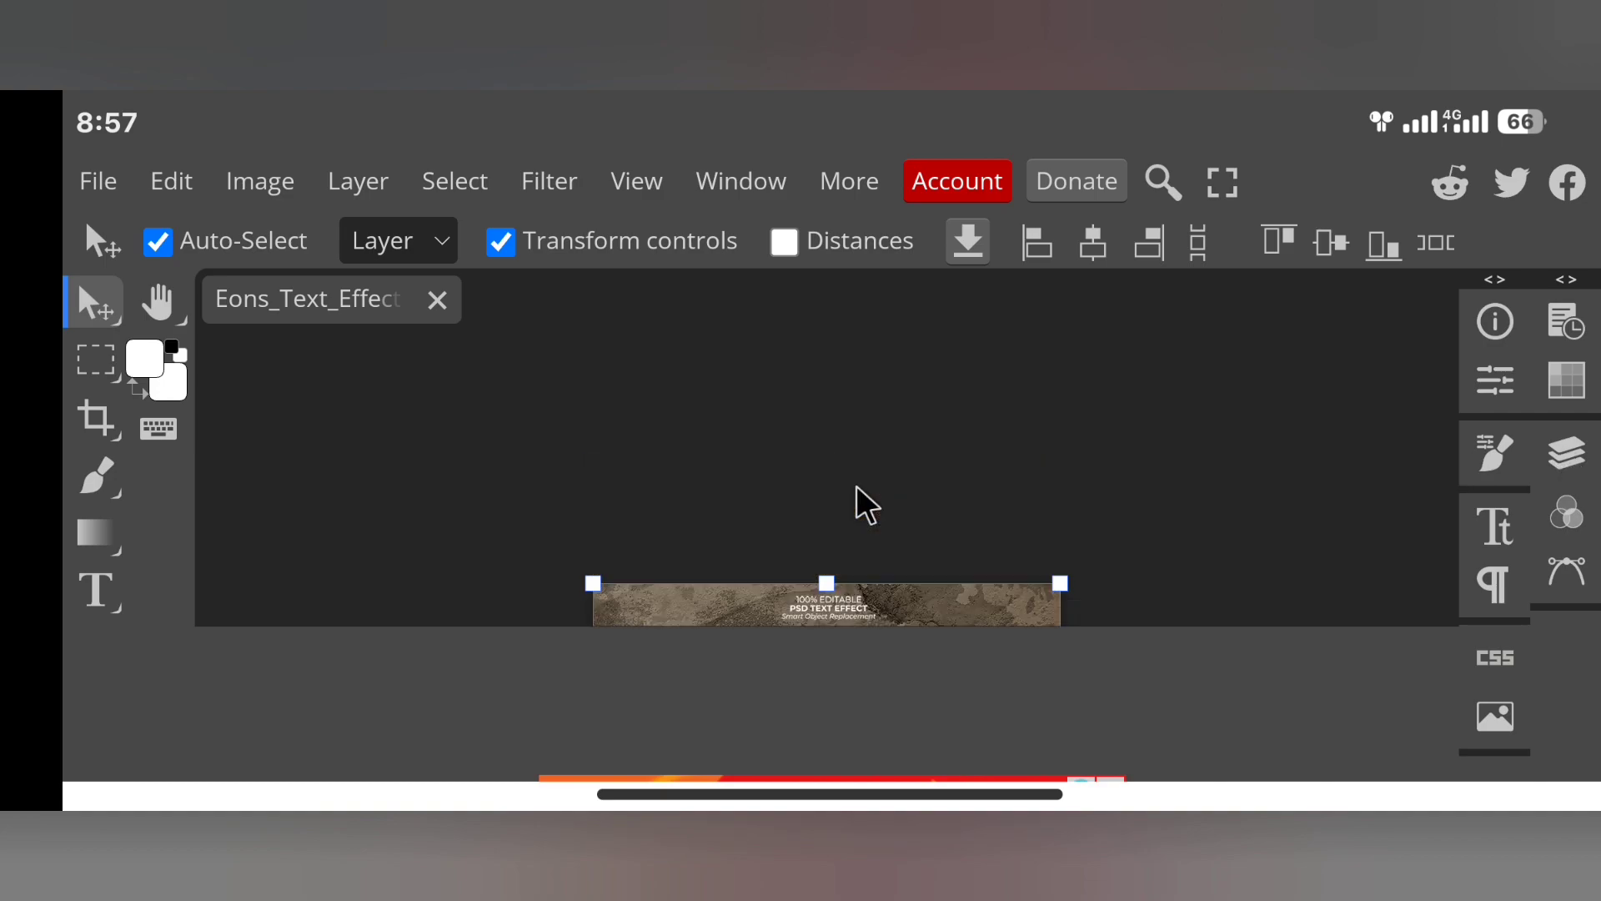
scroll(859, 489, down, 3)
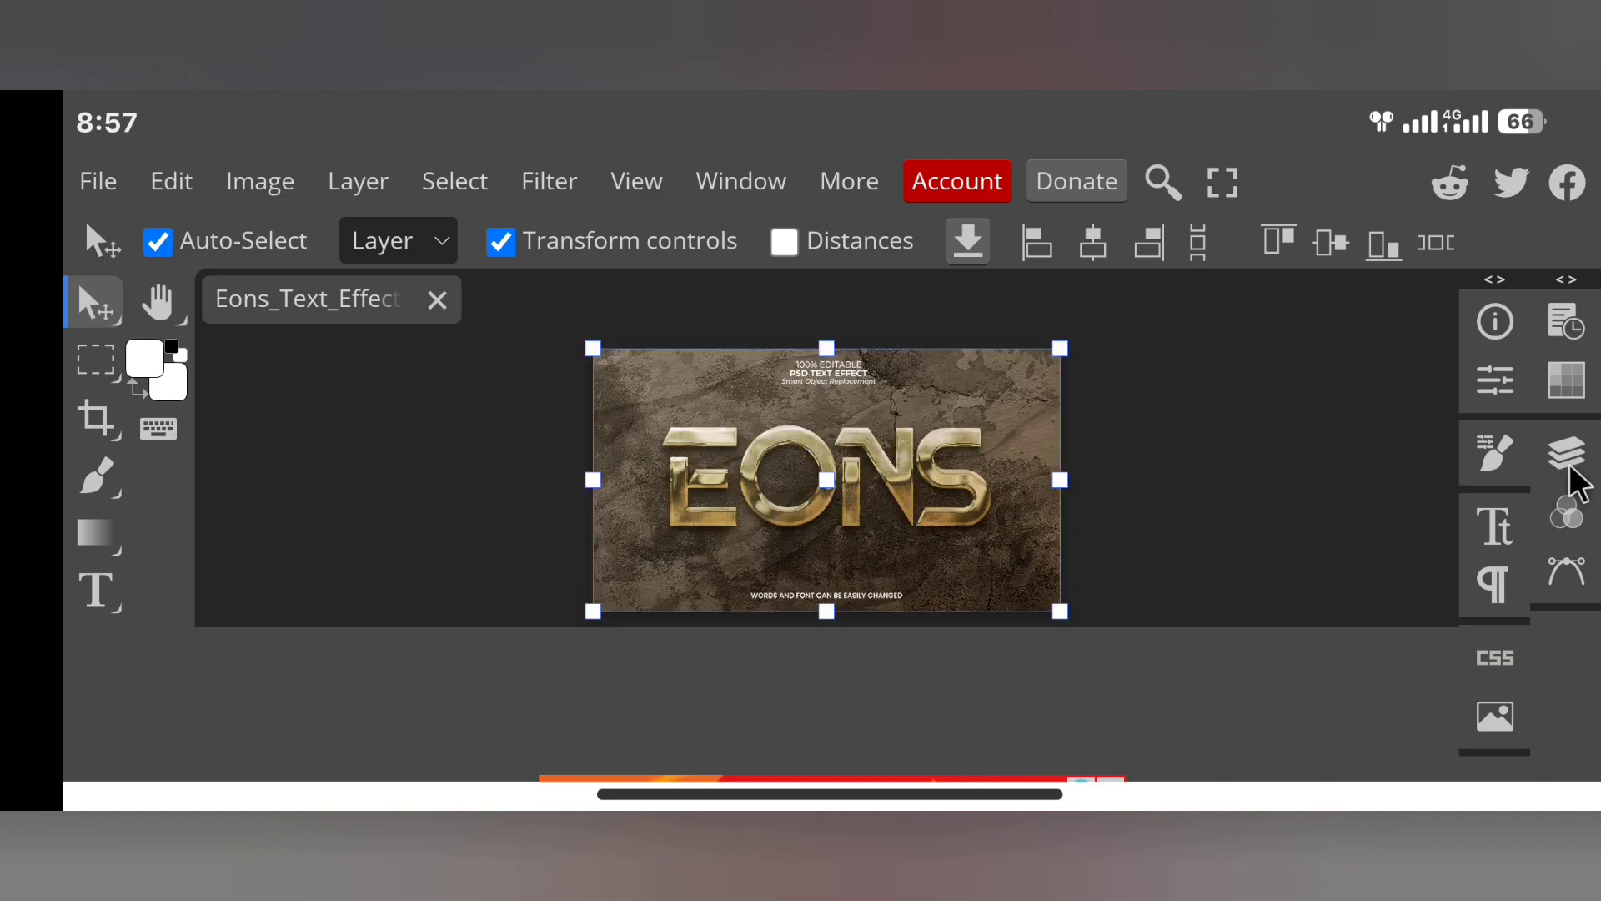
click(198, 181)
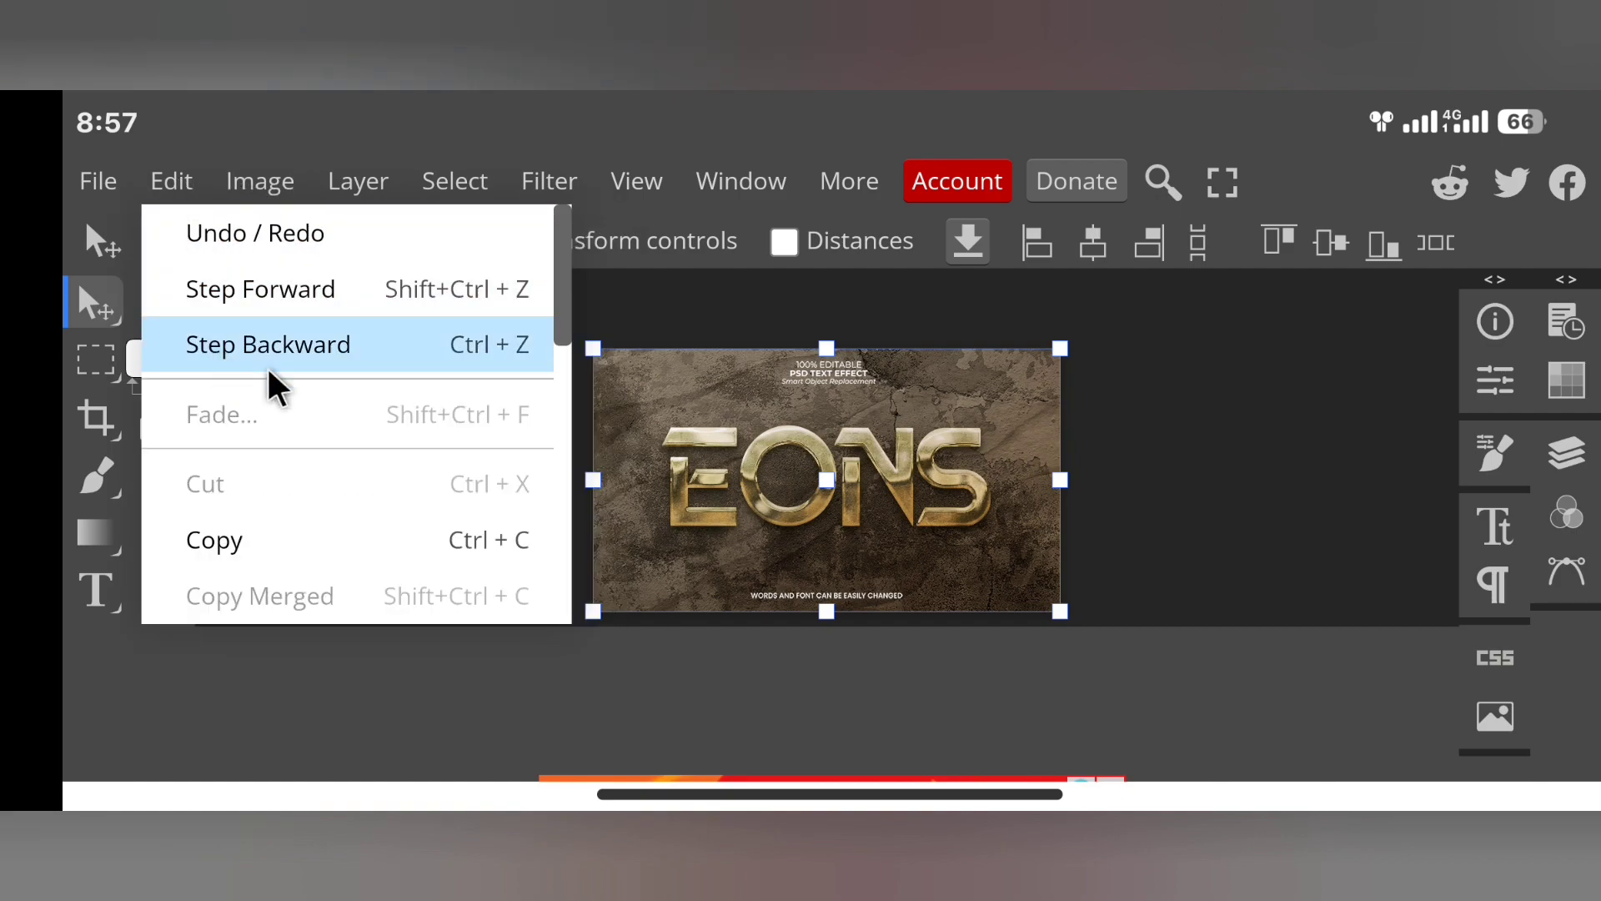
scroll(334, 400, down, 5)
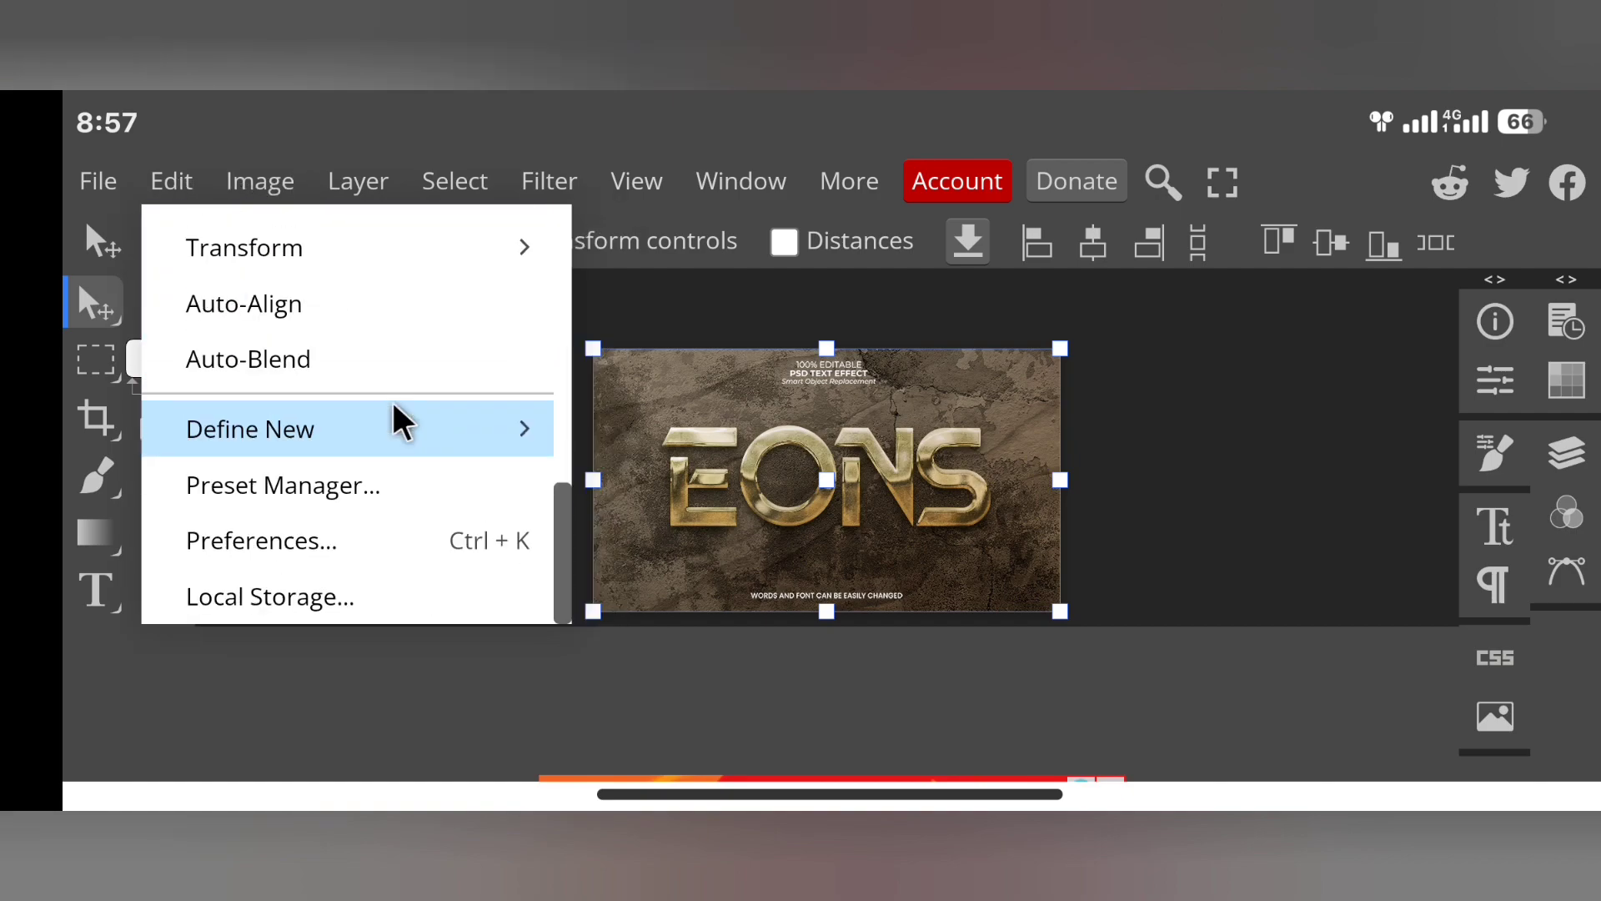
click(480, 546)
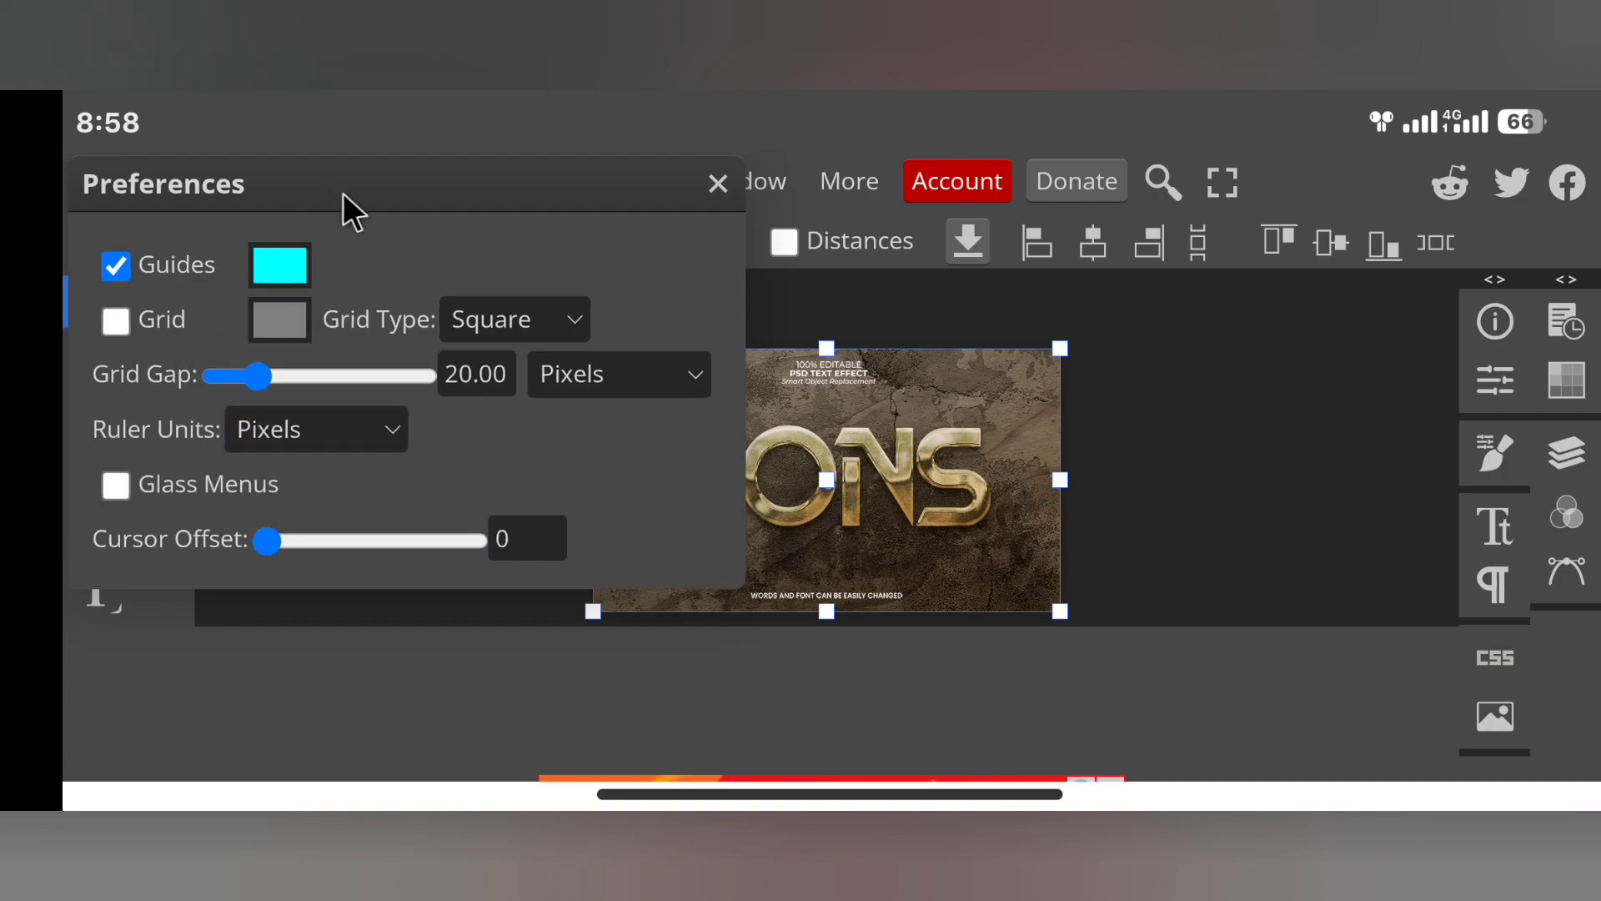
drag(343, 203, 442, 204)
click(213, 485)
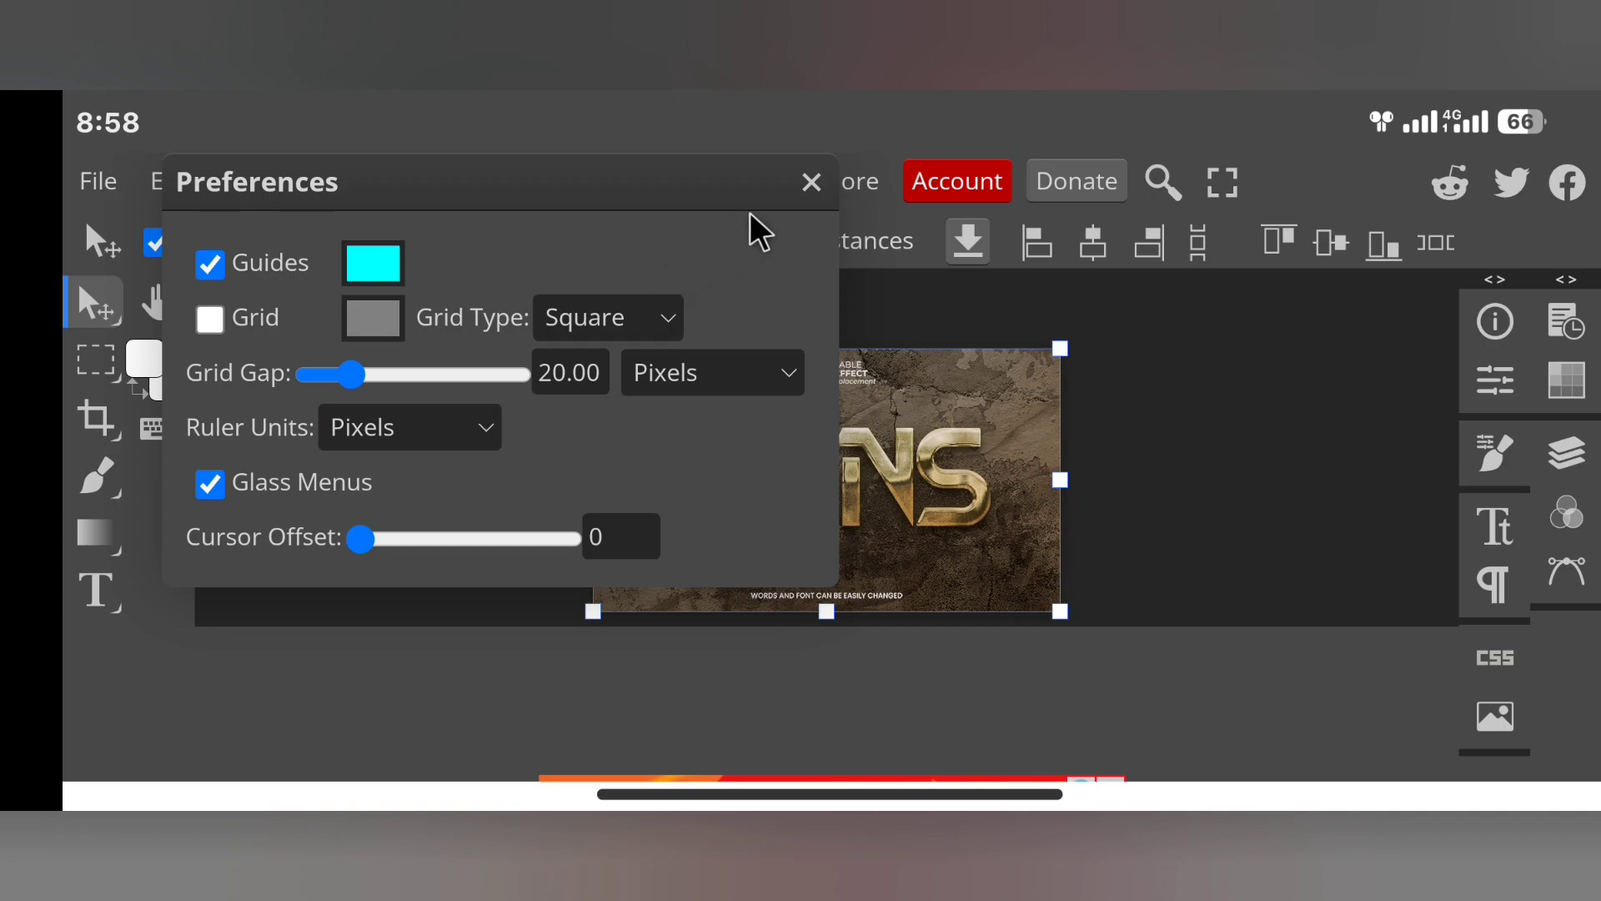
click(811, 182)
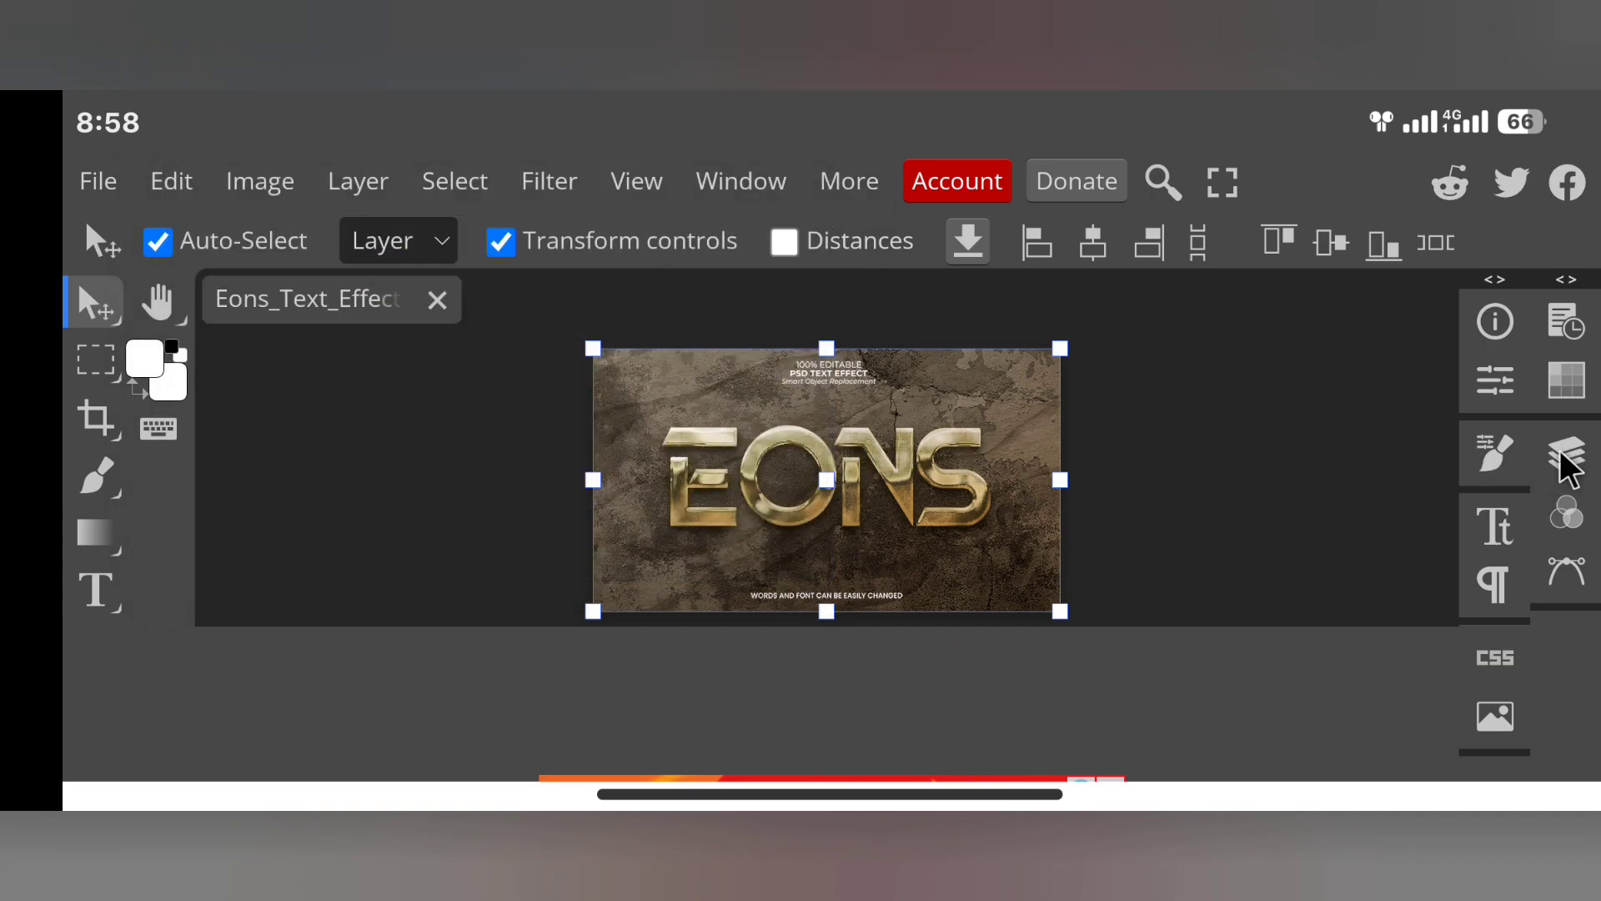
Open the contents of the YOUR TEXT HERE smart object layer for editing
click(1257, 483)
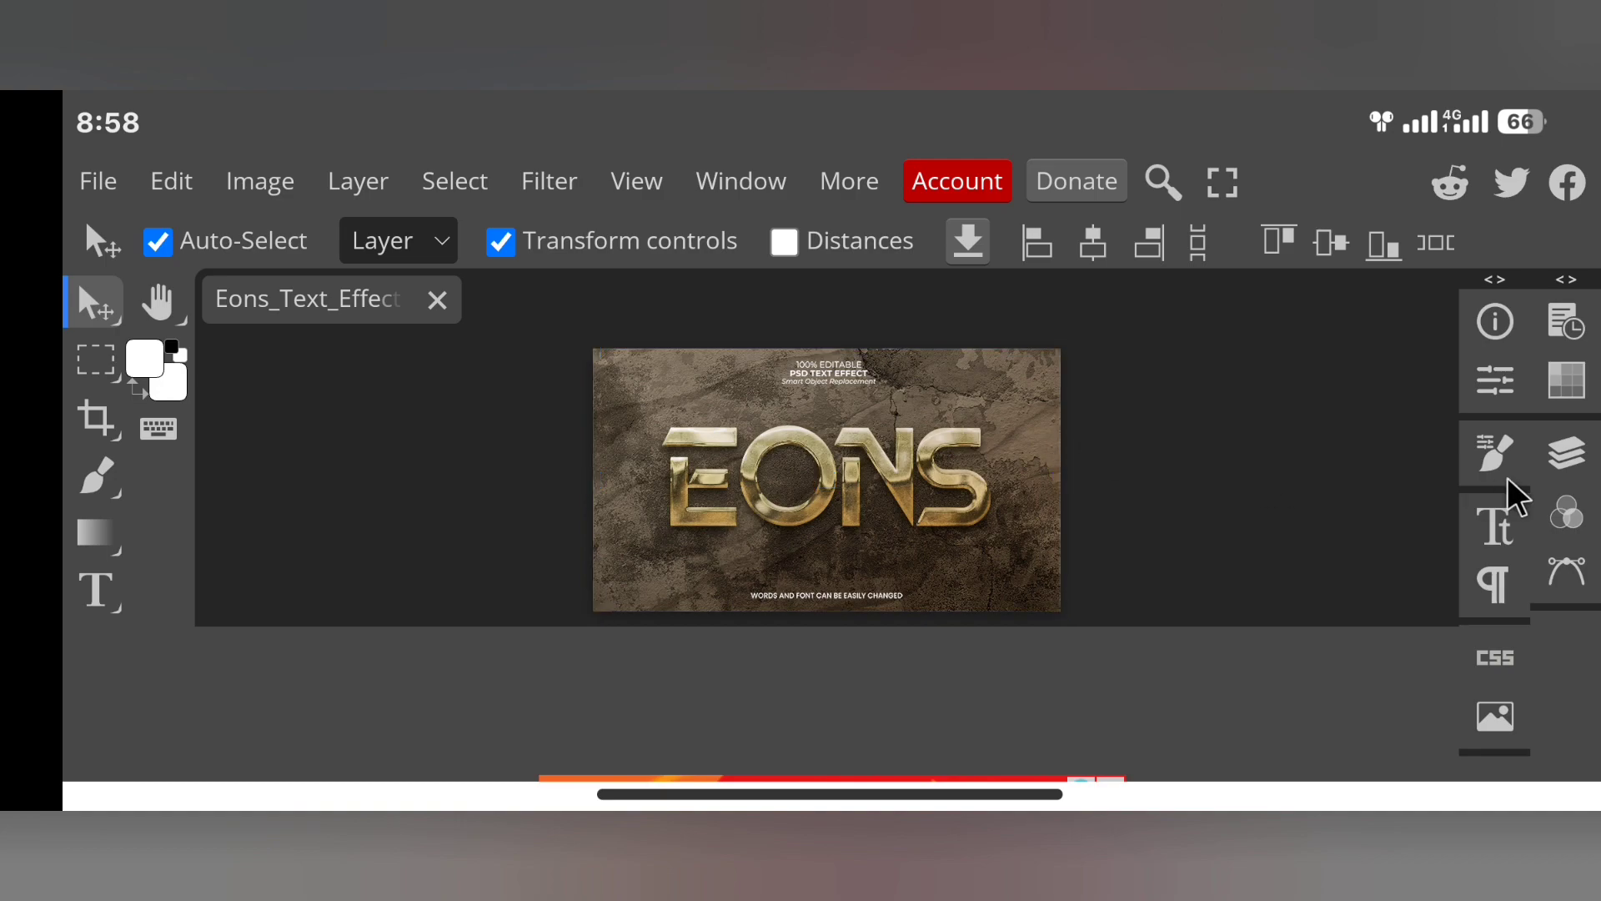
click(1551, 467)
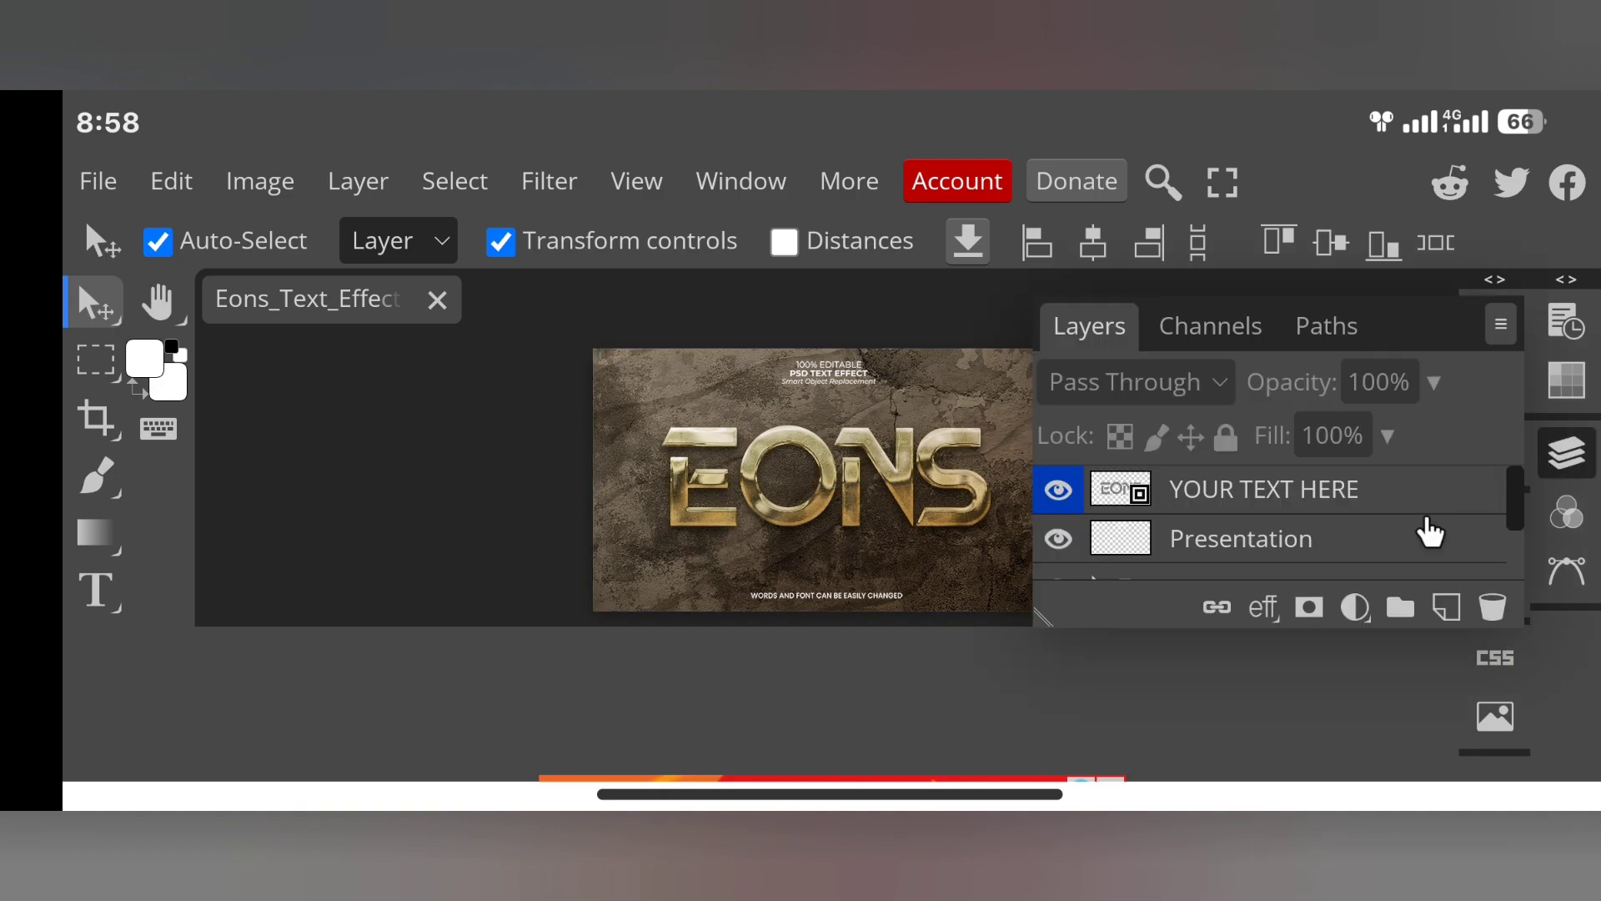
click(1136, 496)
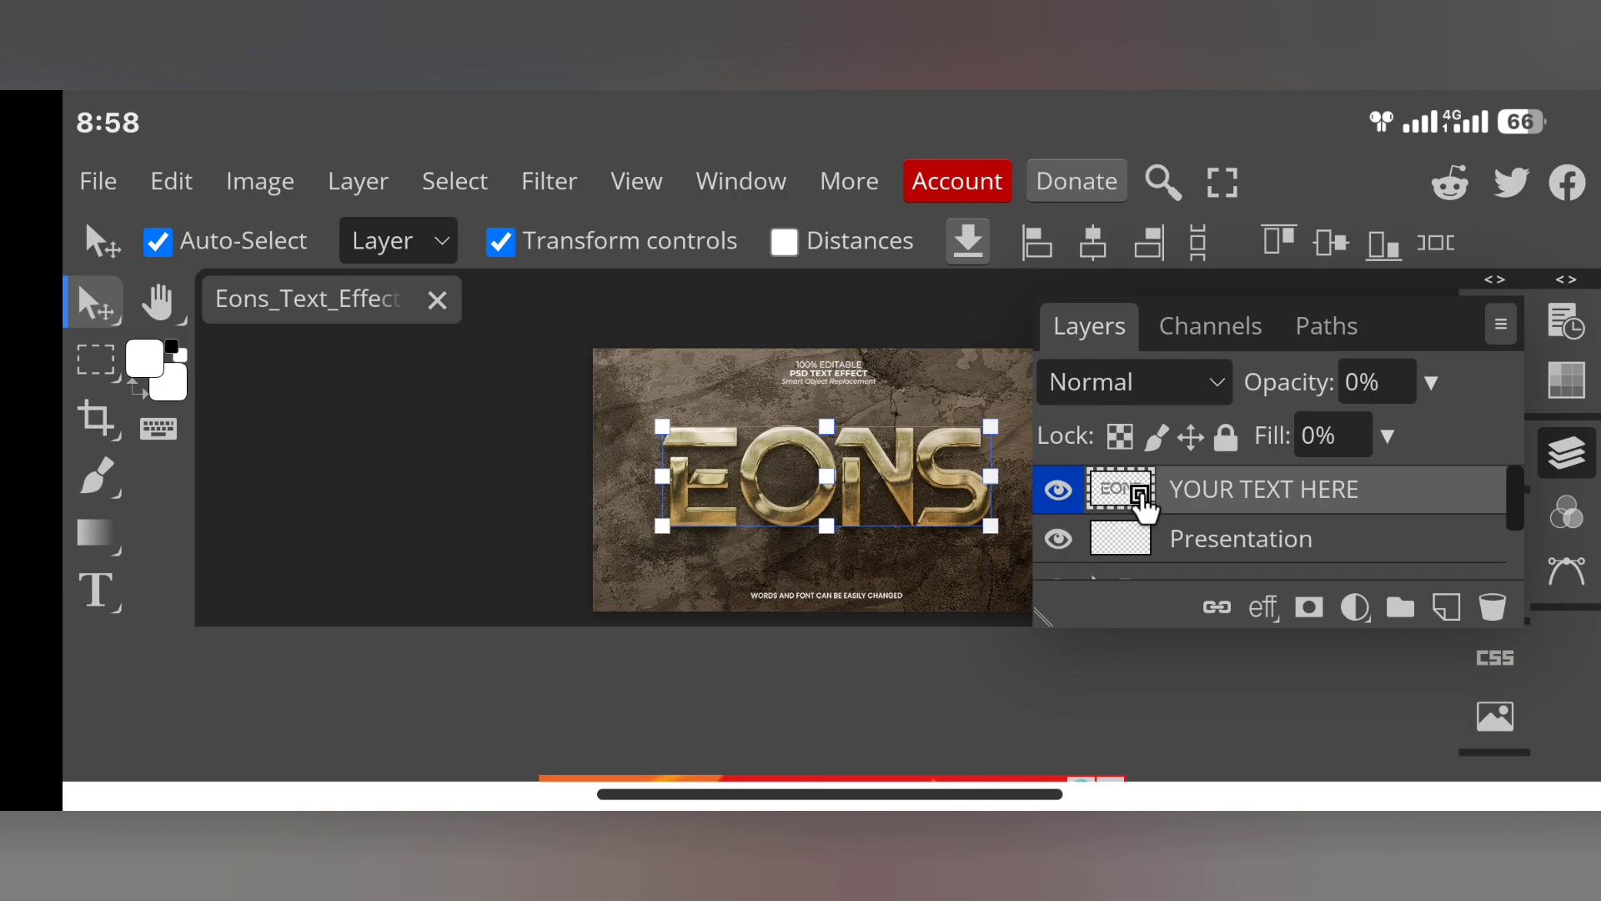
double_click(1140, 496)
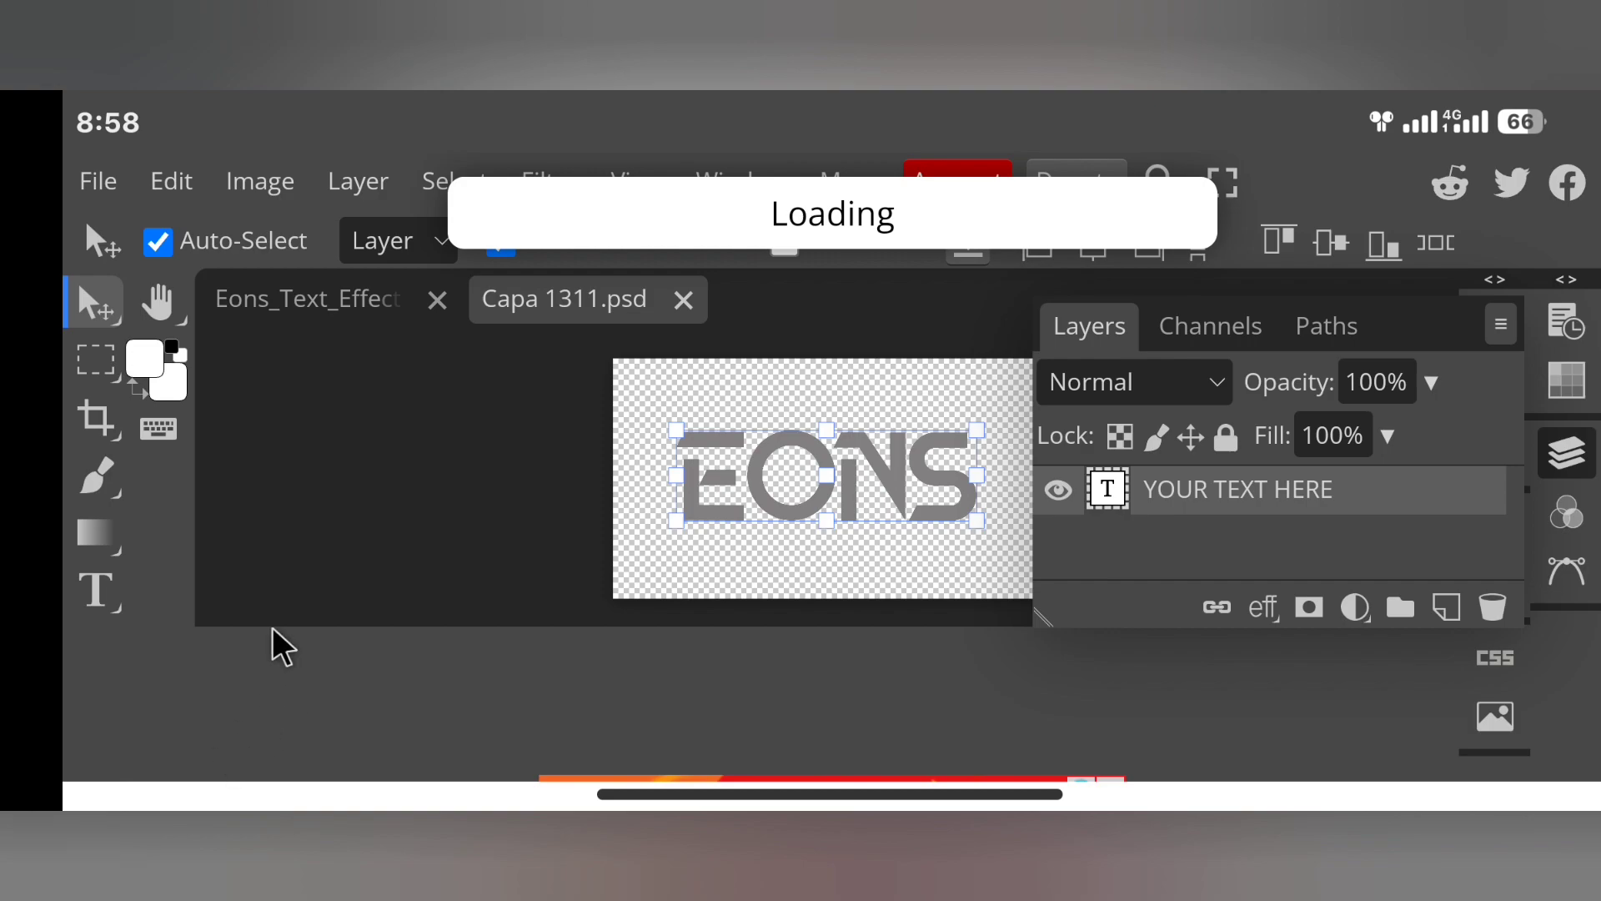
Replace the EONS wording in the smart object's text layer with "Genius"
click(108, 605)
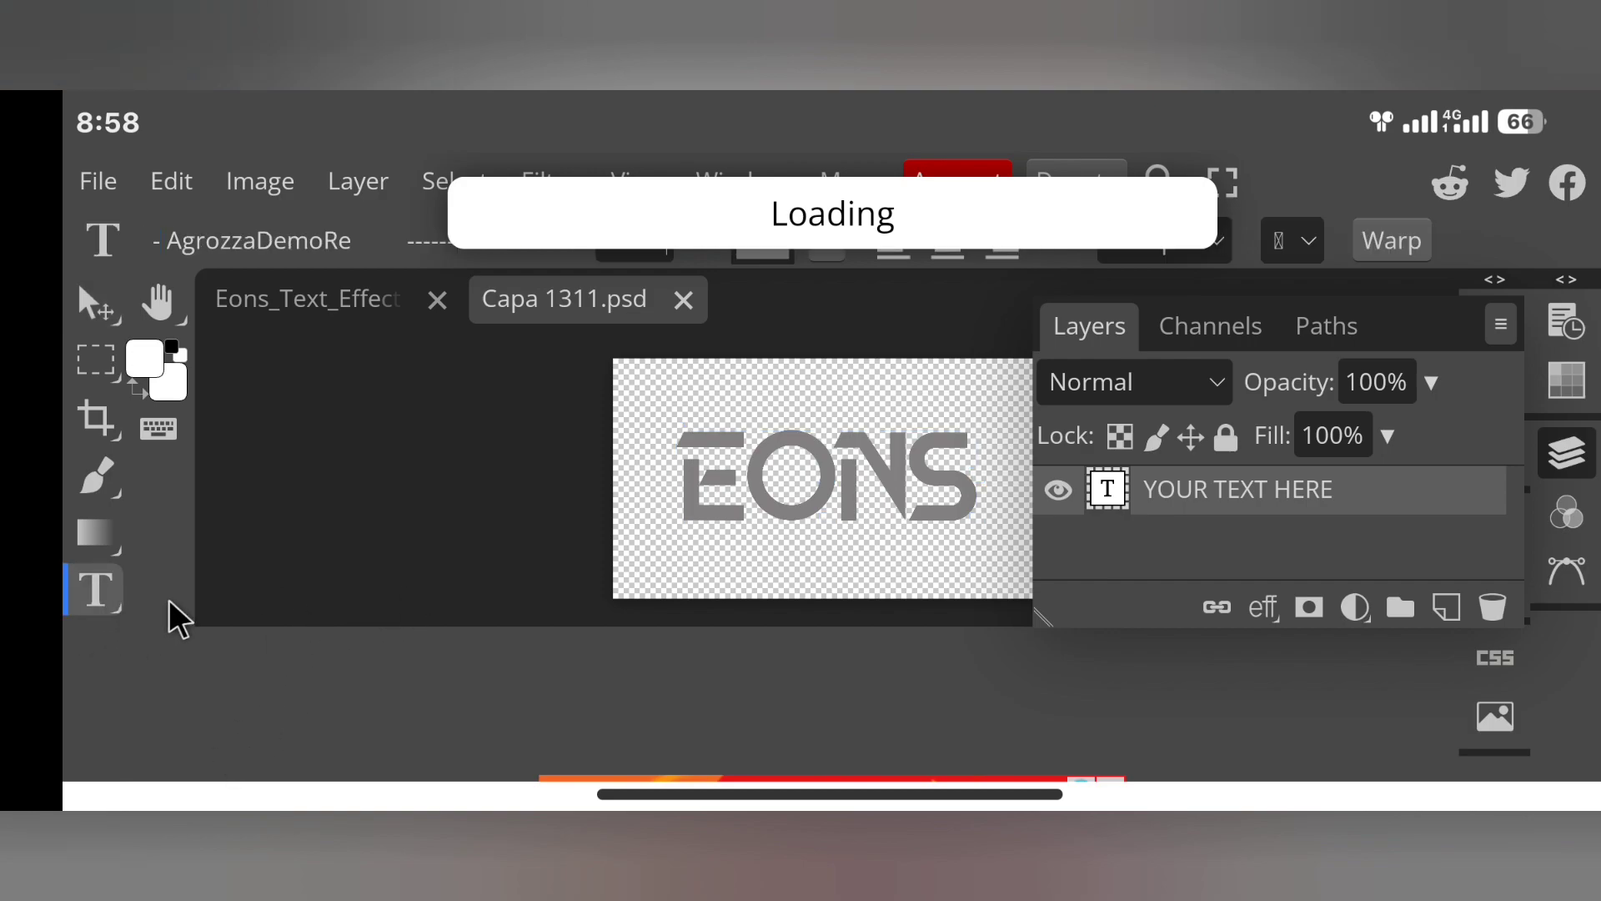
click(895, 467)
drag(686, 483, 962, 477)
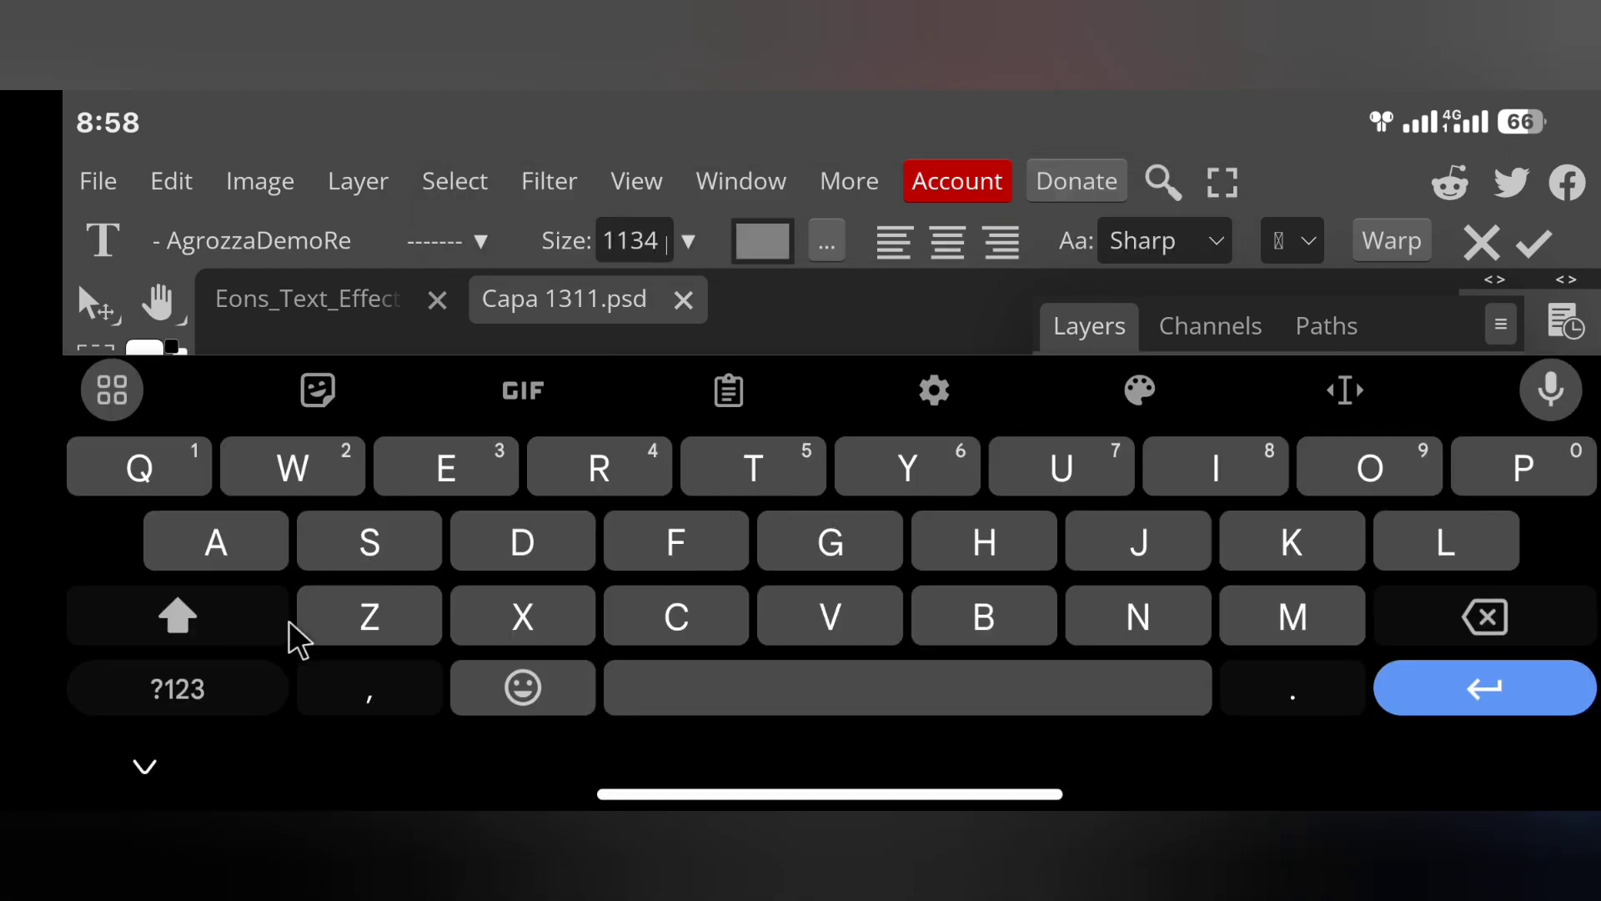
click(868, 562)
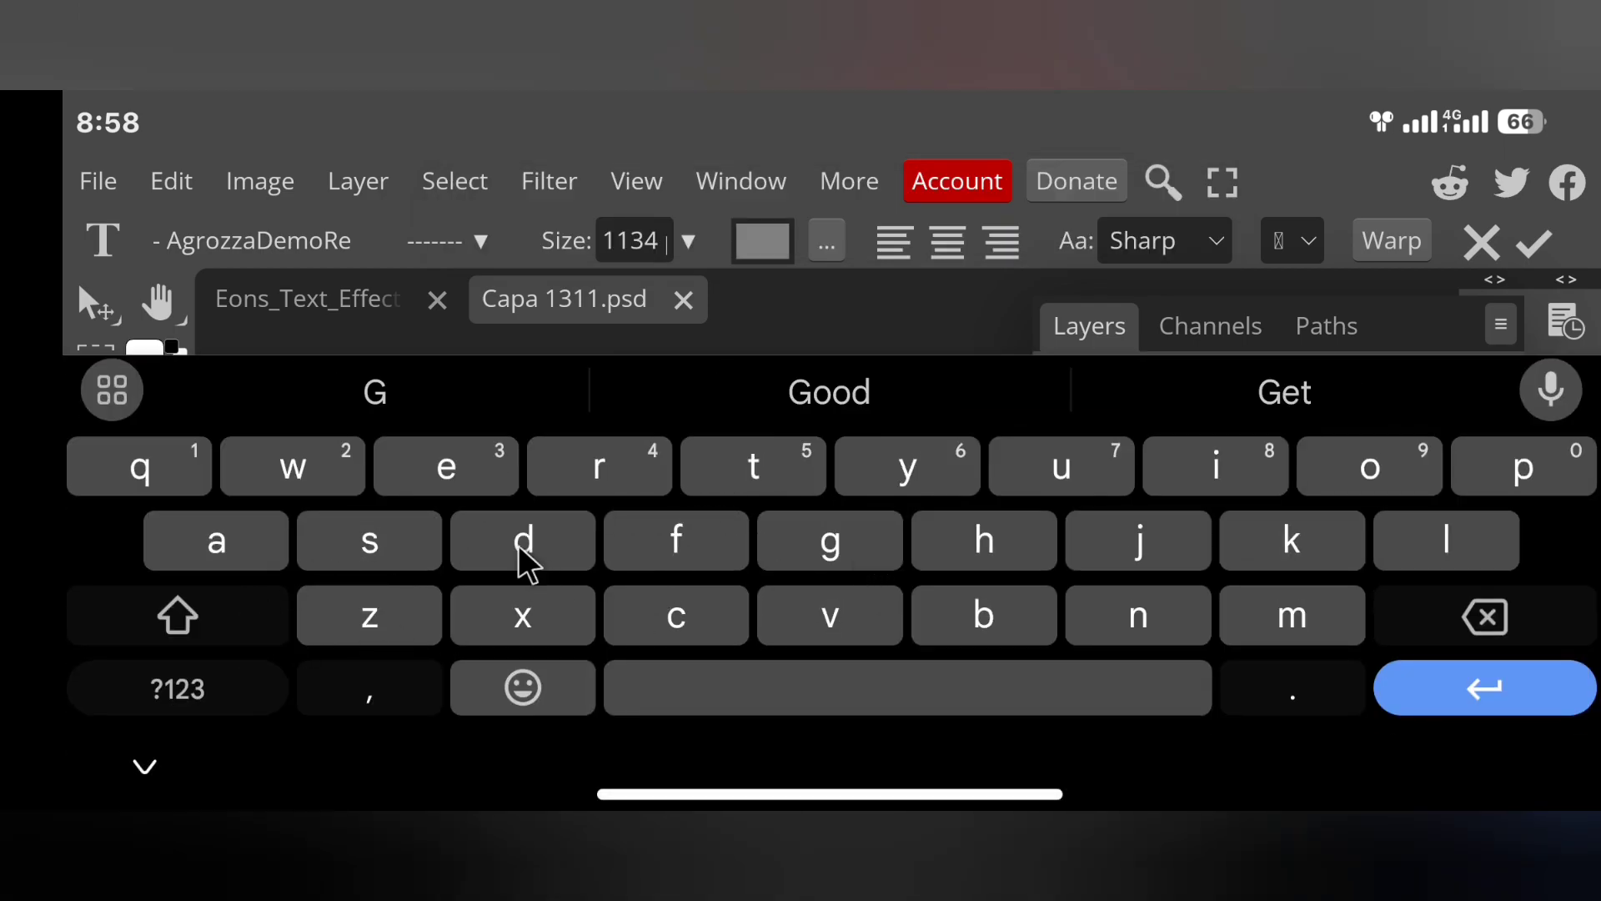
click(1137, 614)
click(1222, 460)
click(1113, 468)
click(903, 396)
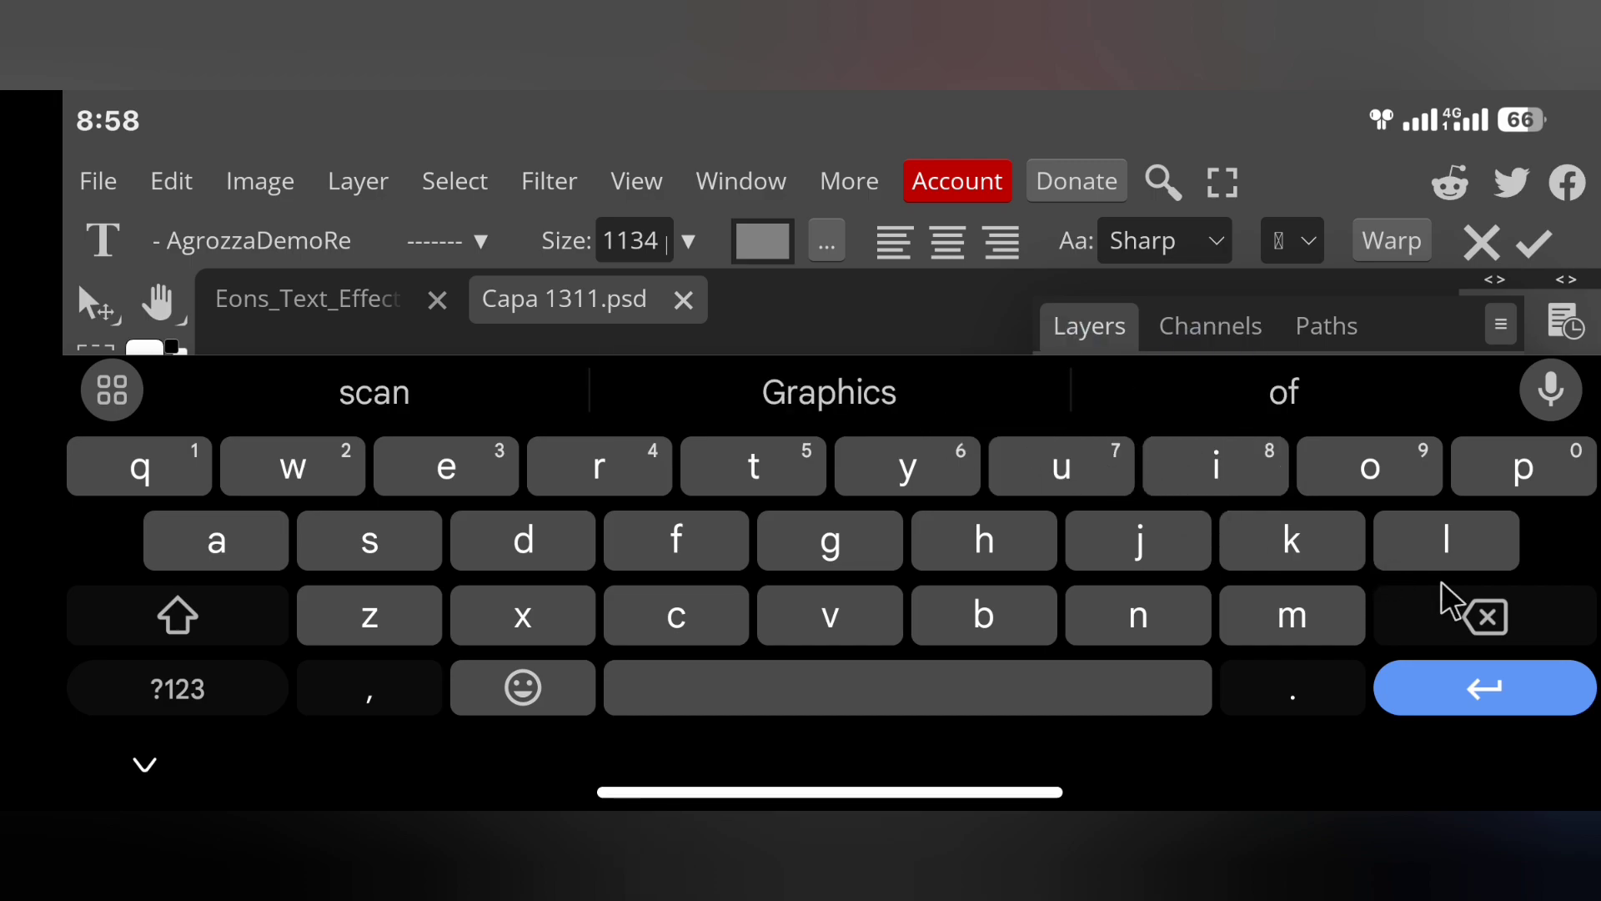
click(1509, 612)
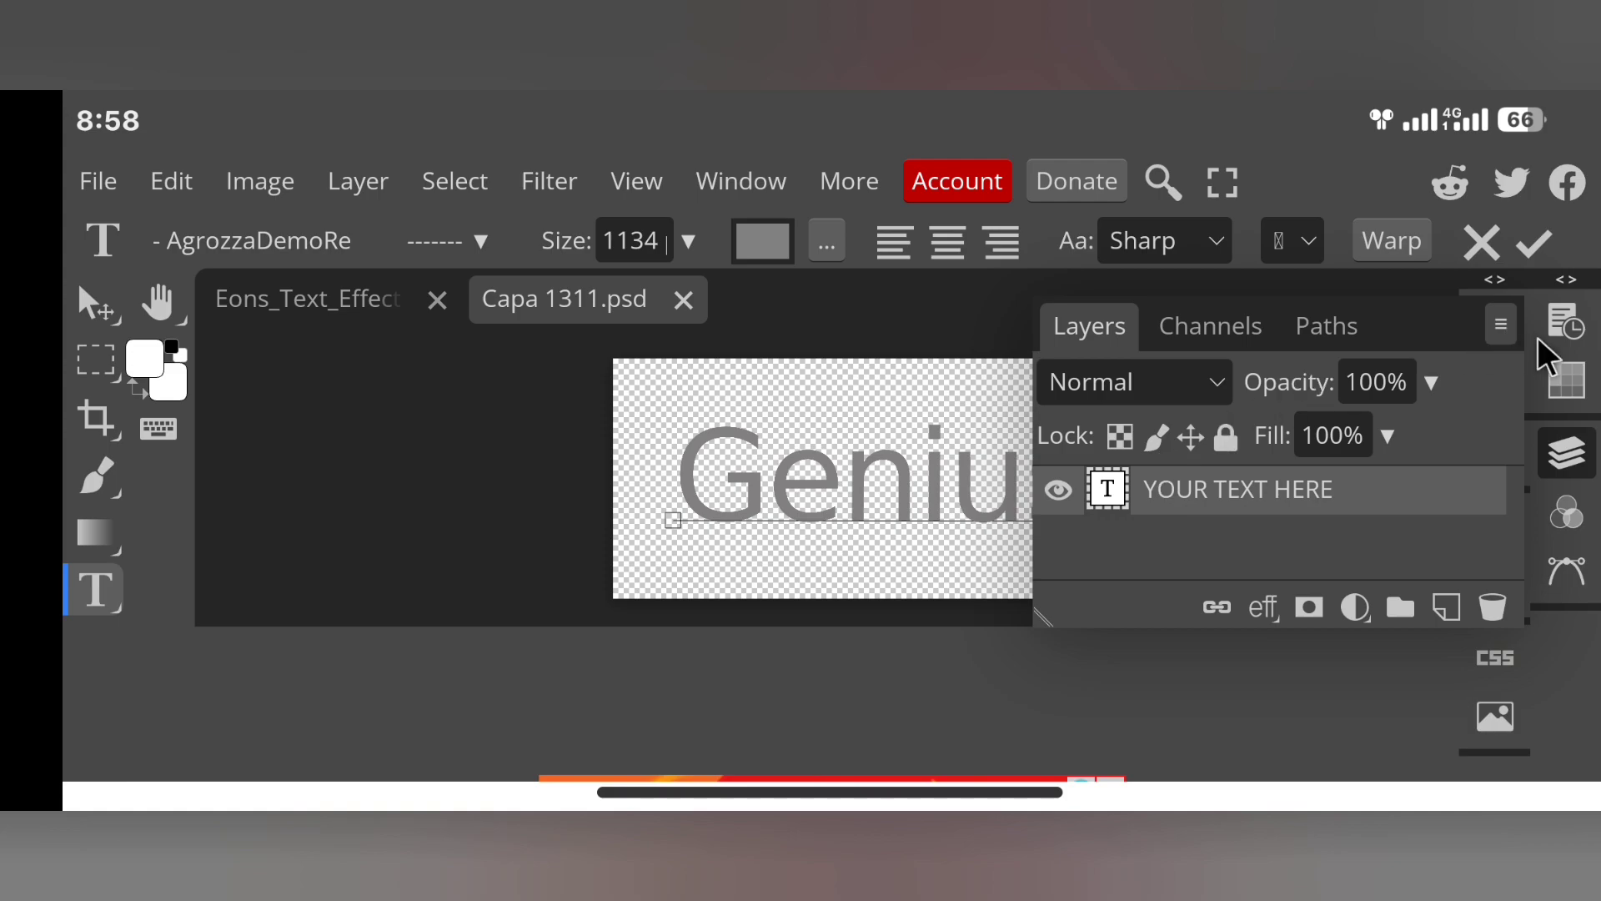
Select the whole Genius text, search the fonts for "Beb" and apply the Bebas font
click(1549, 469)
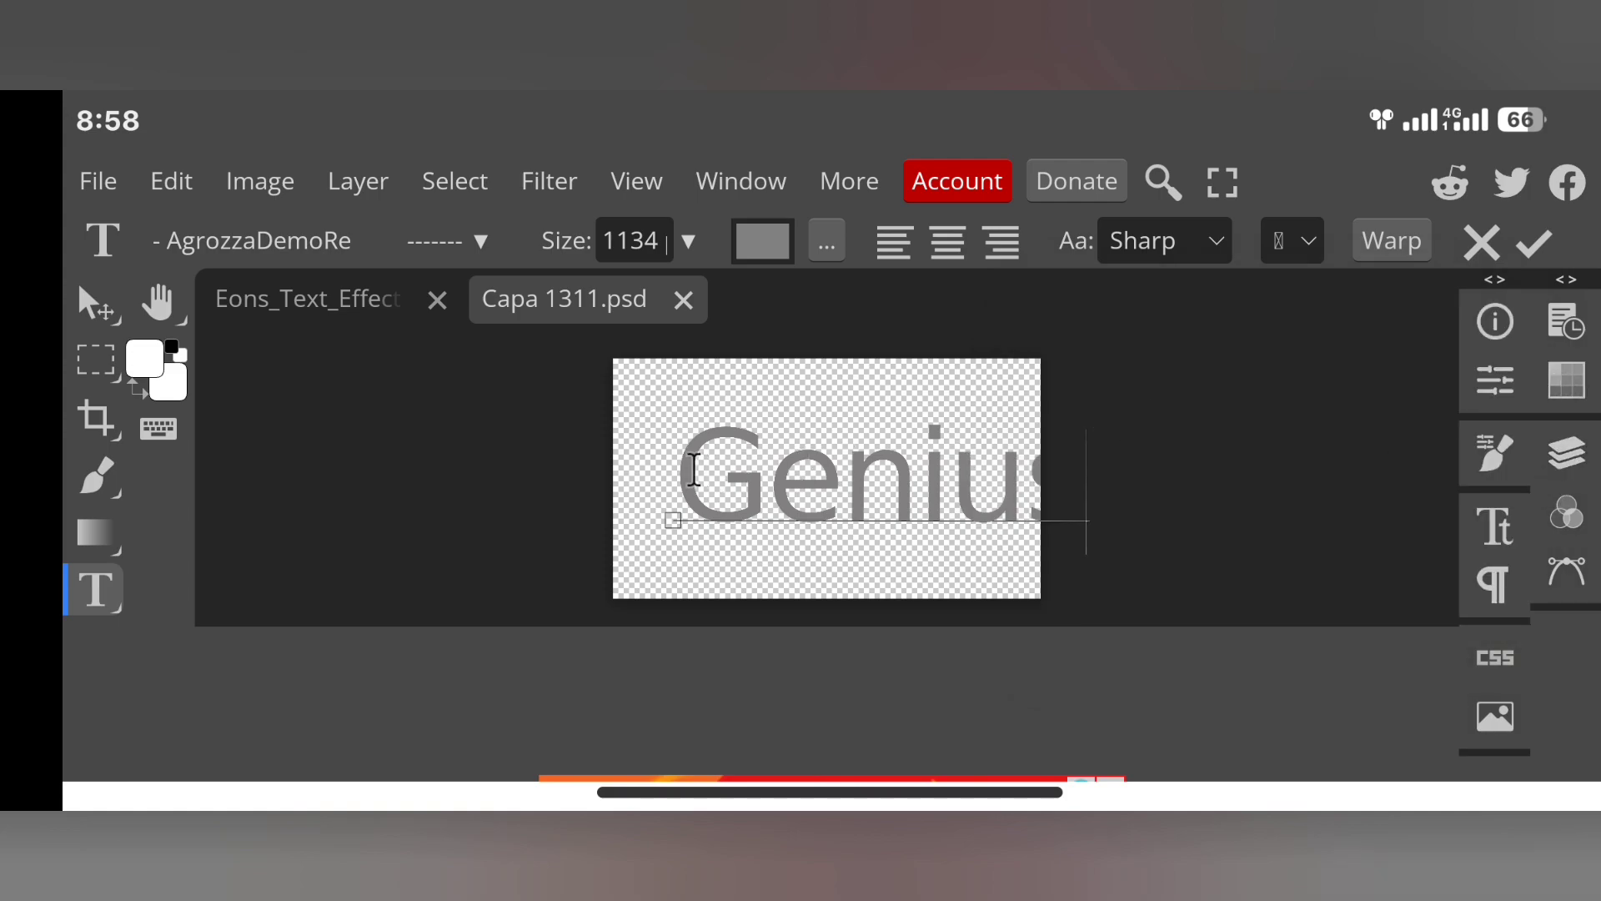
double_click(876, 475)
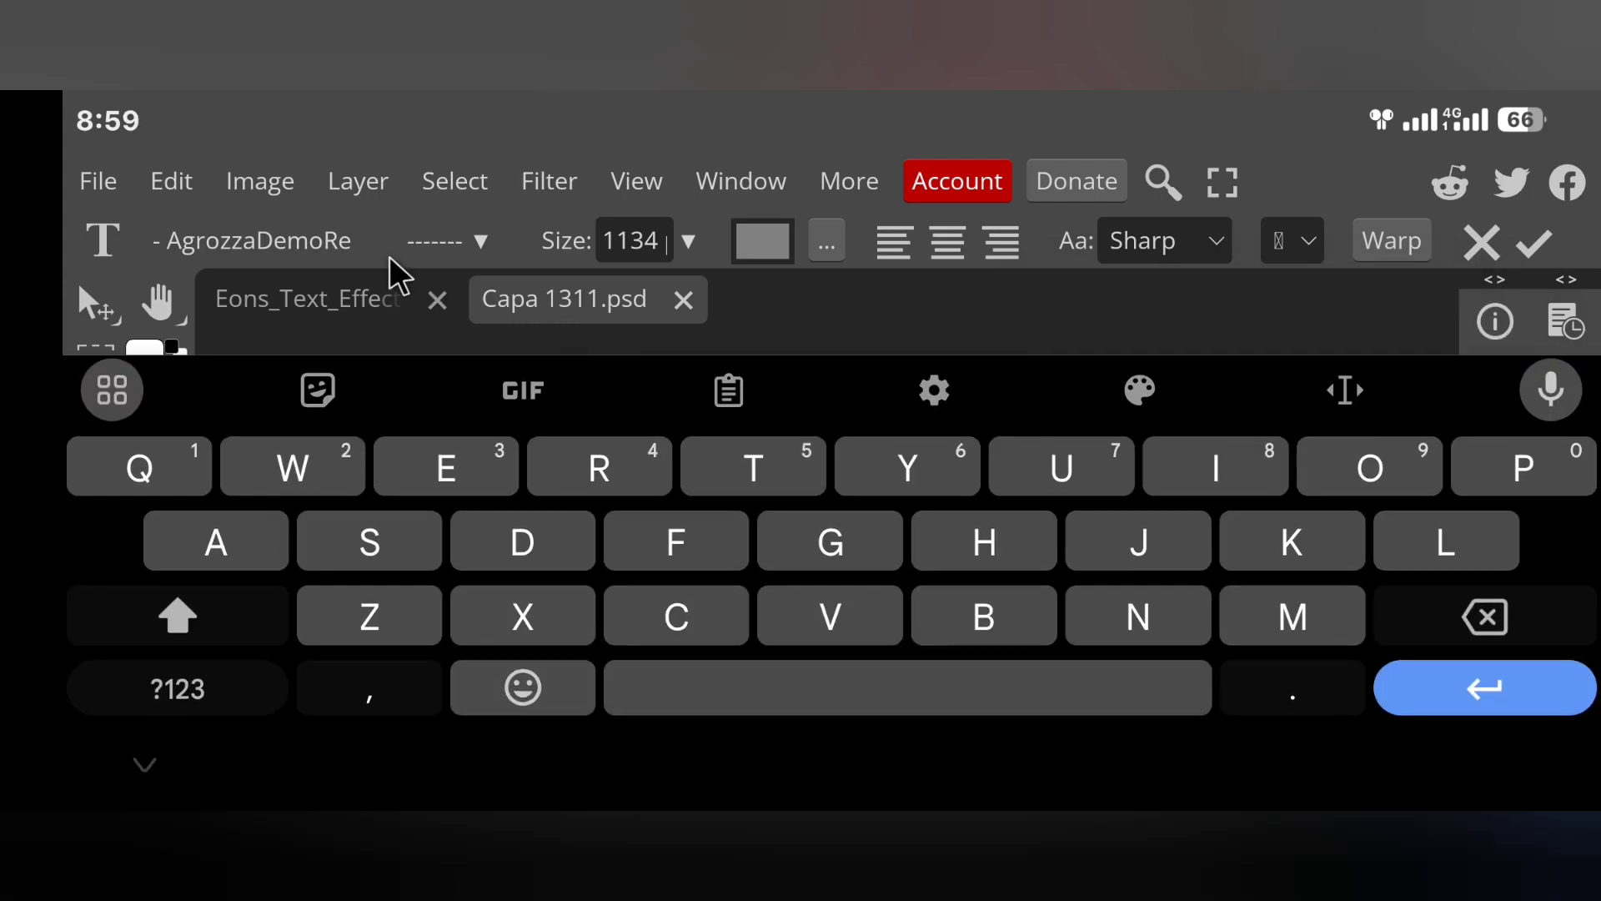
drag(3, 342, 272, 419)
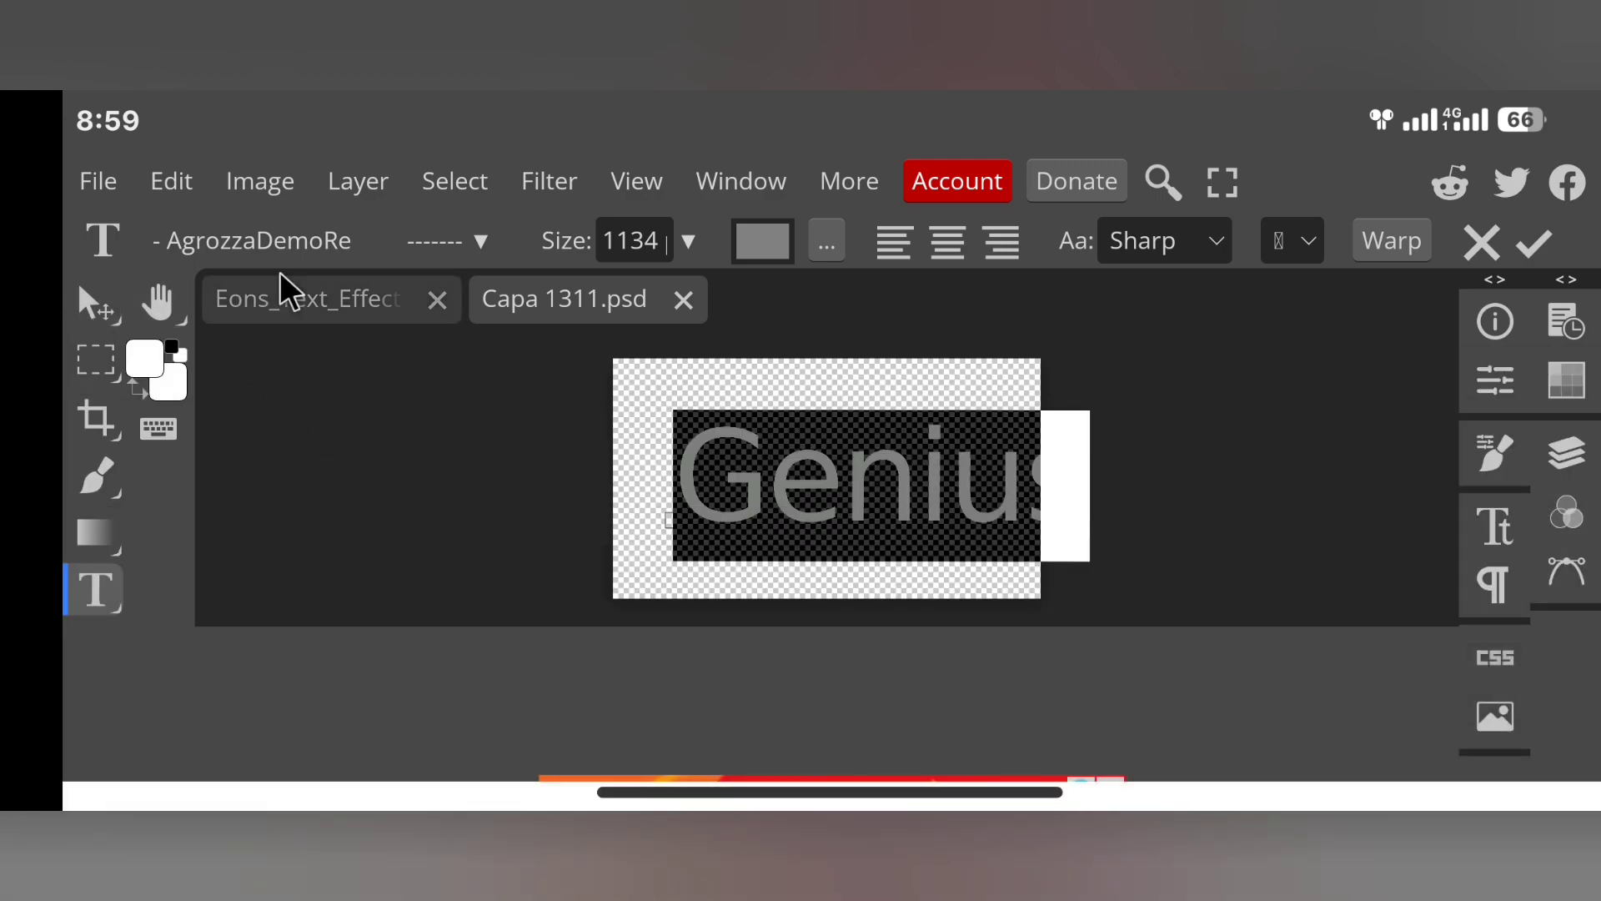
click(304, 250)
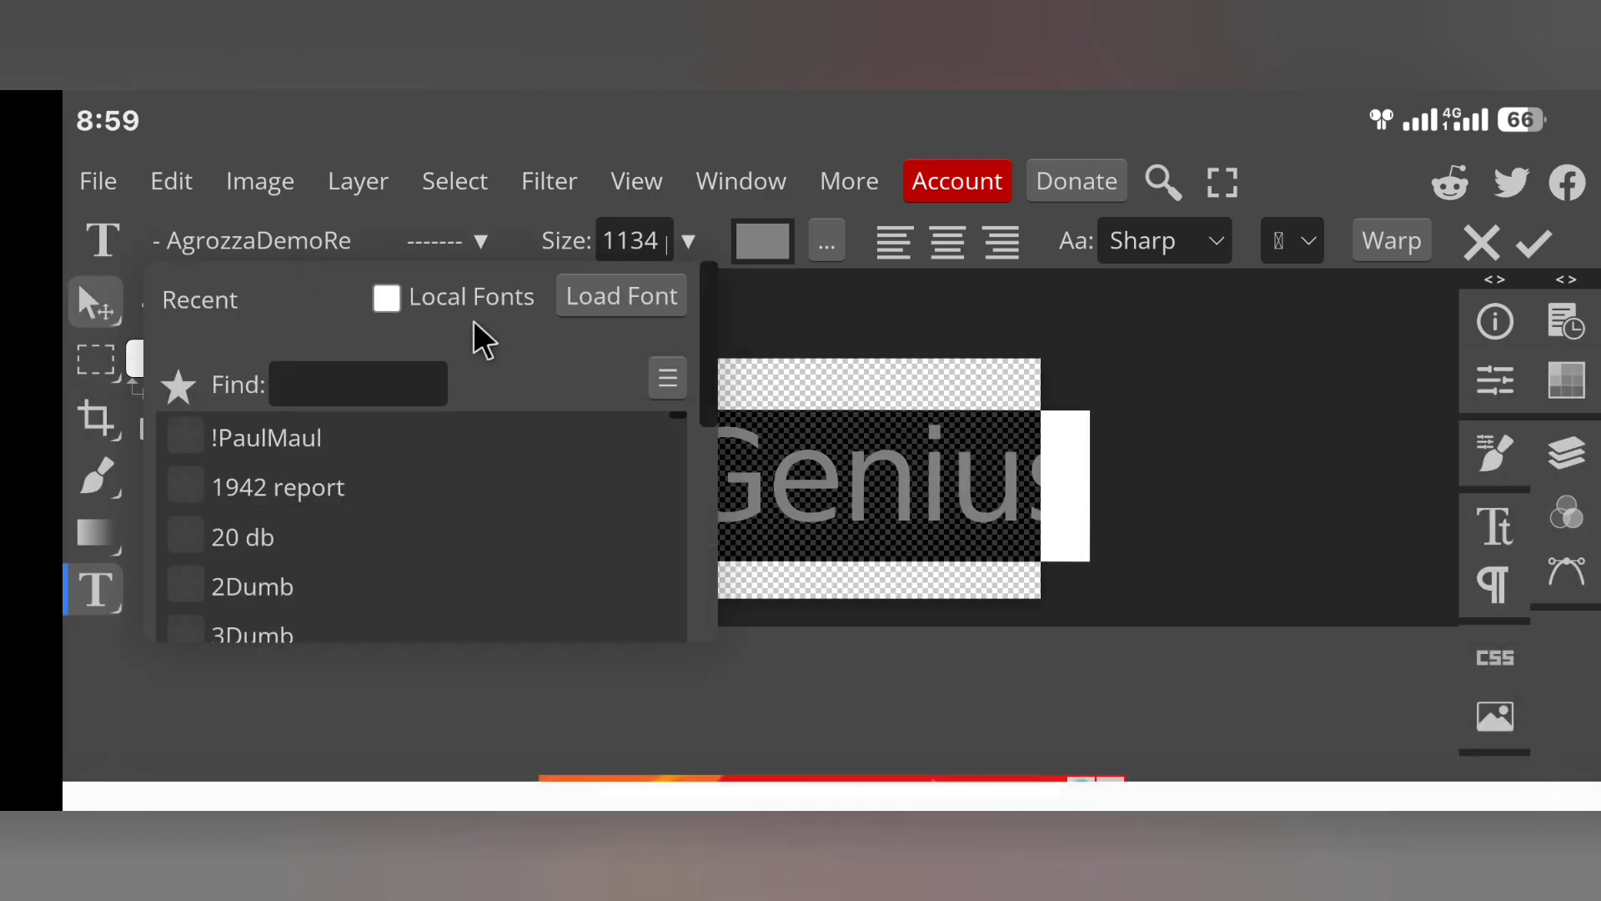
scroll(454, 483, down, 10)
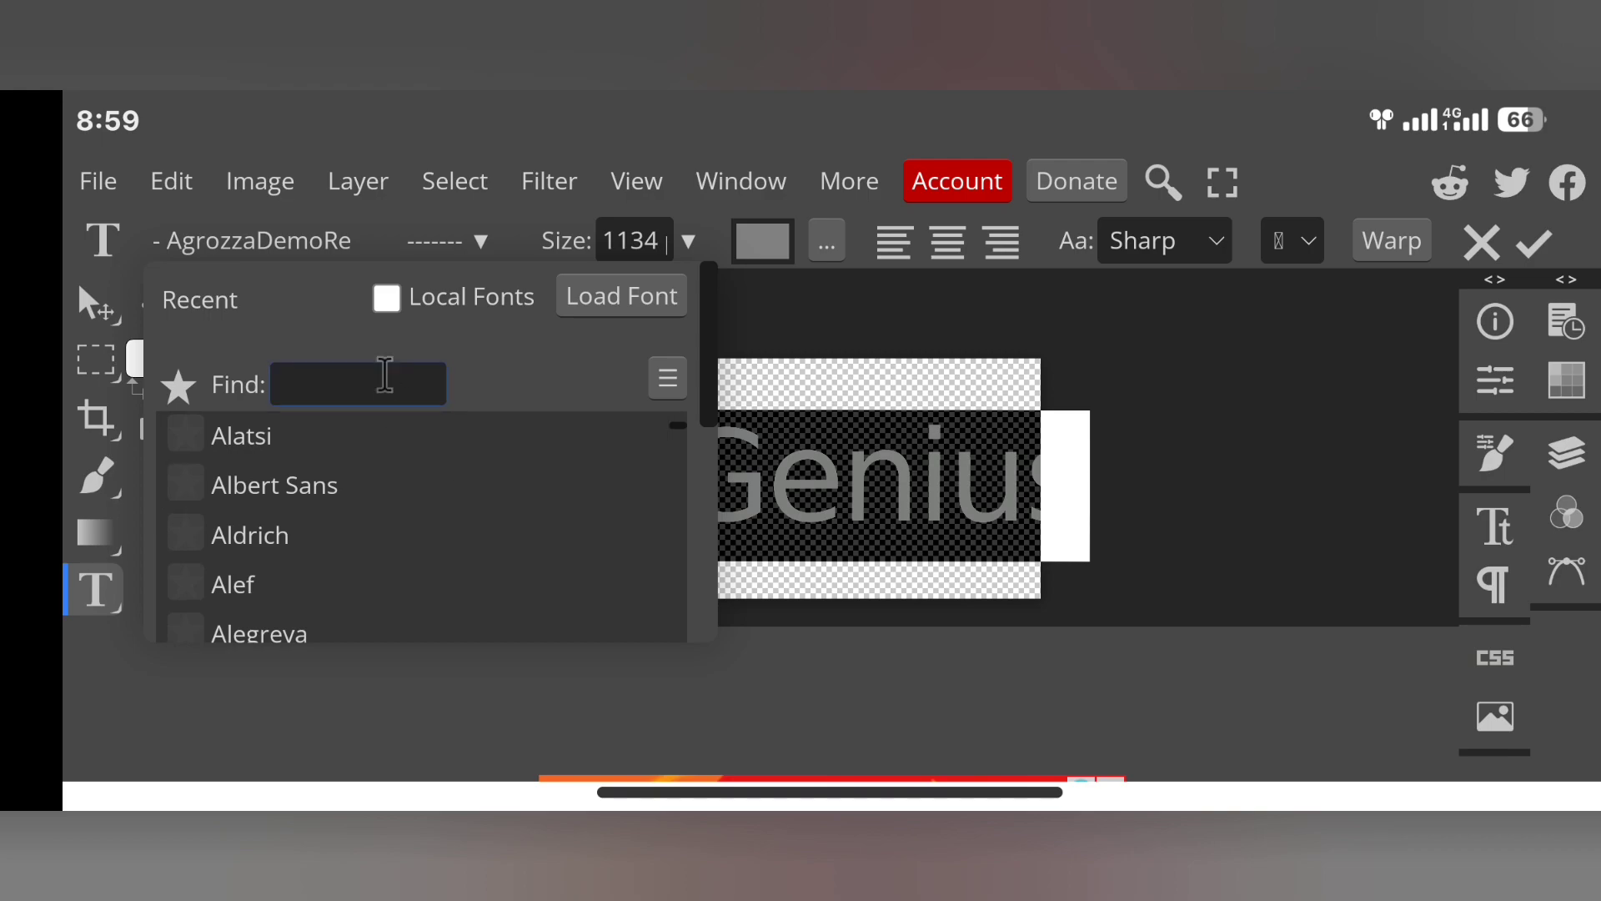
click(386, 382)
text(Be)
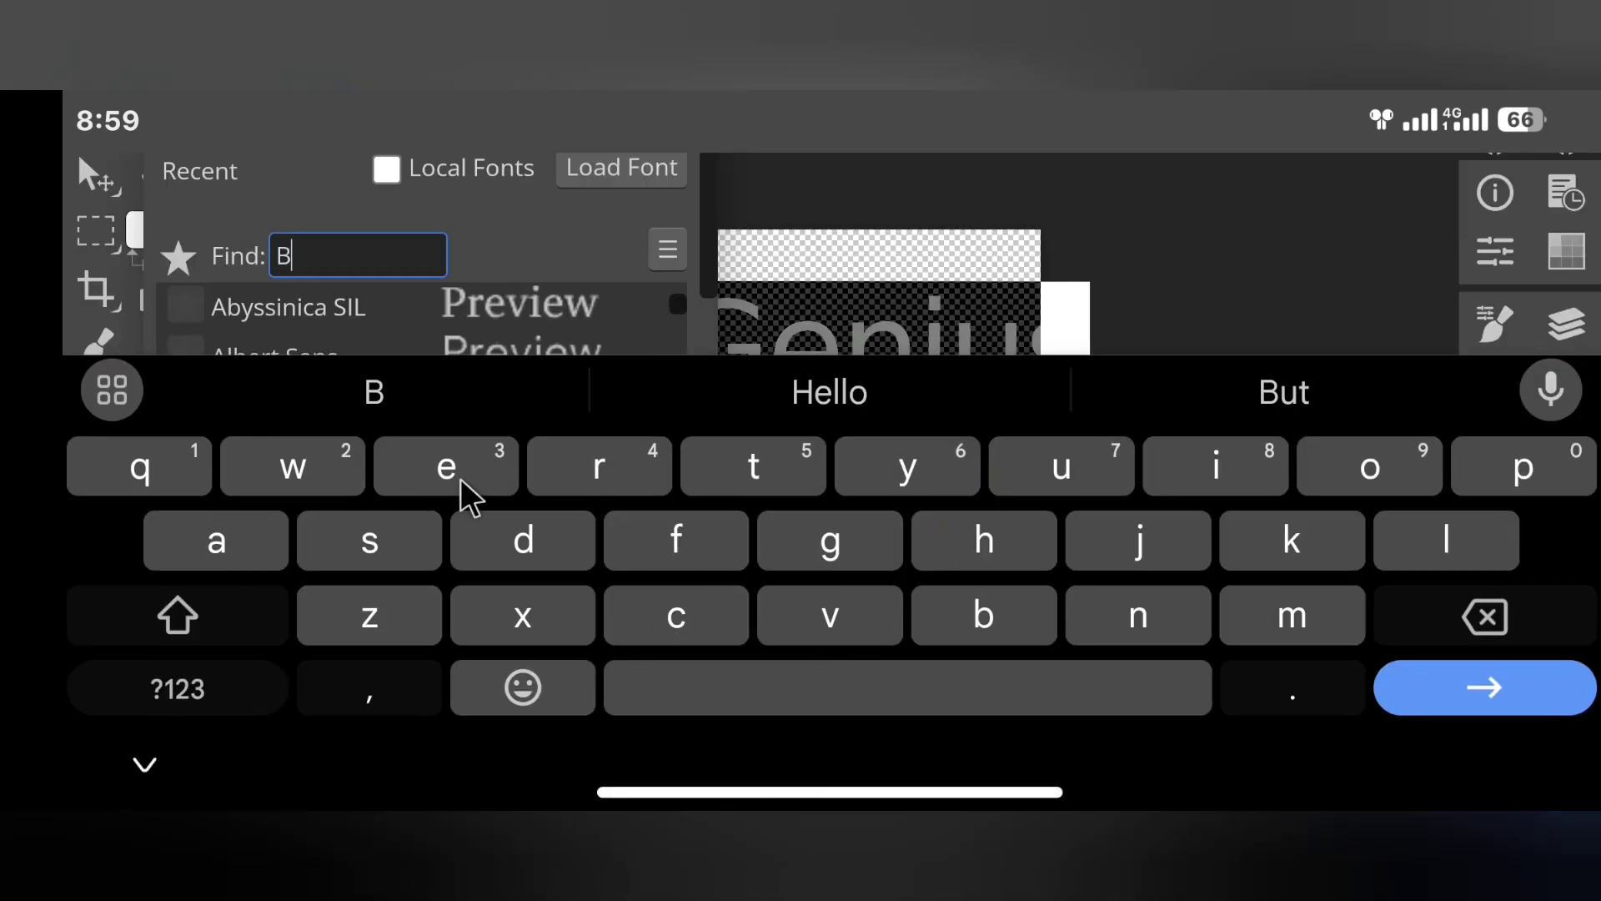
text(b)
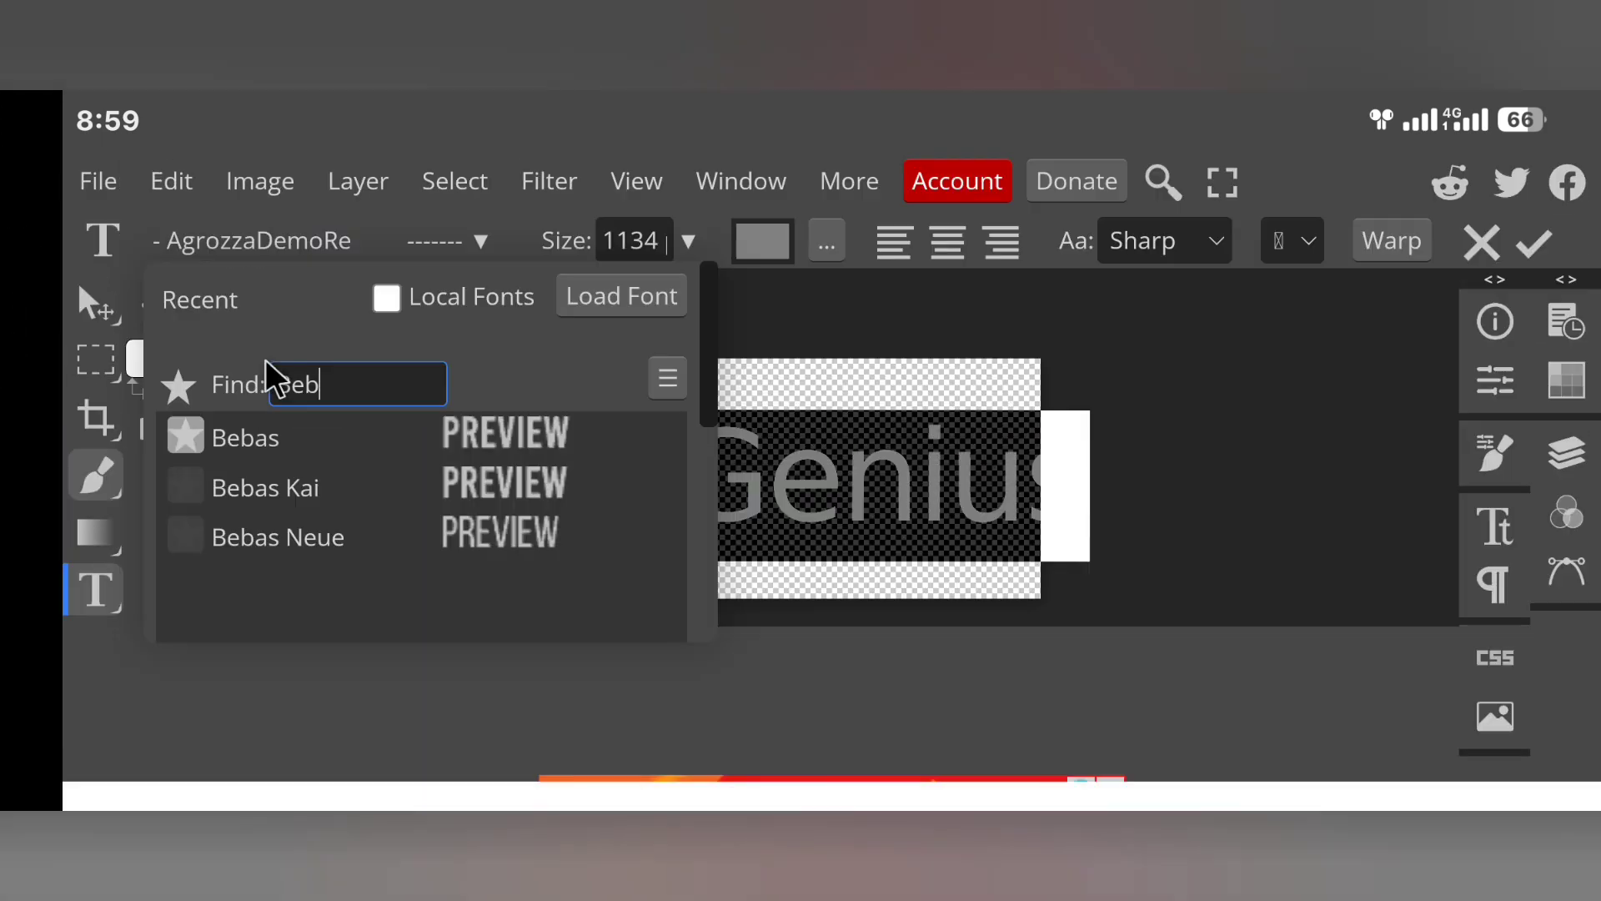
click(430, 451)
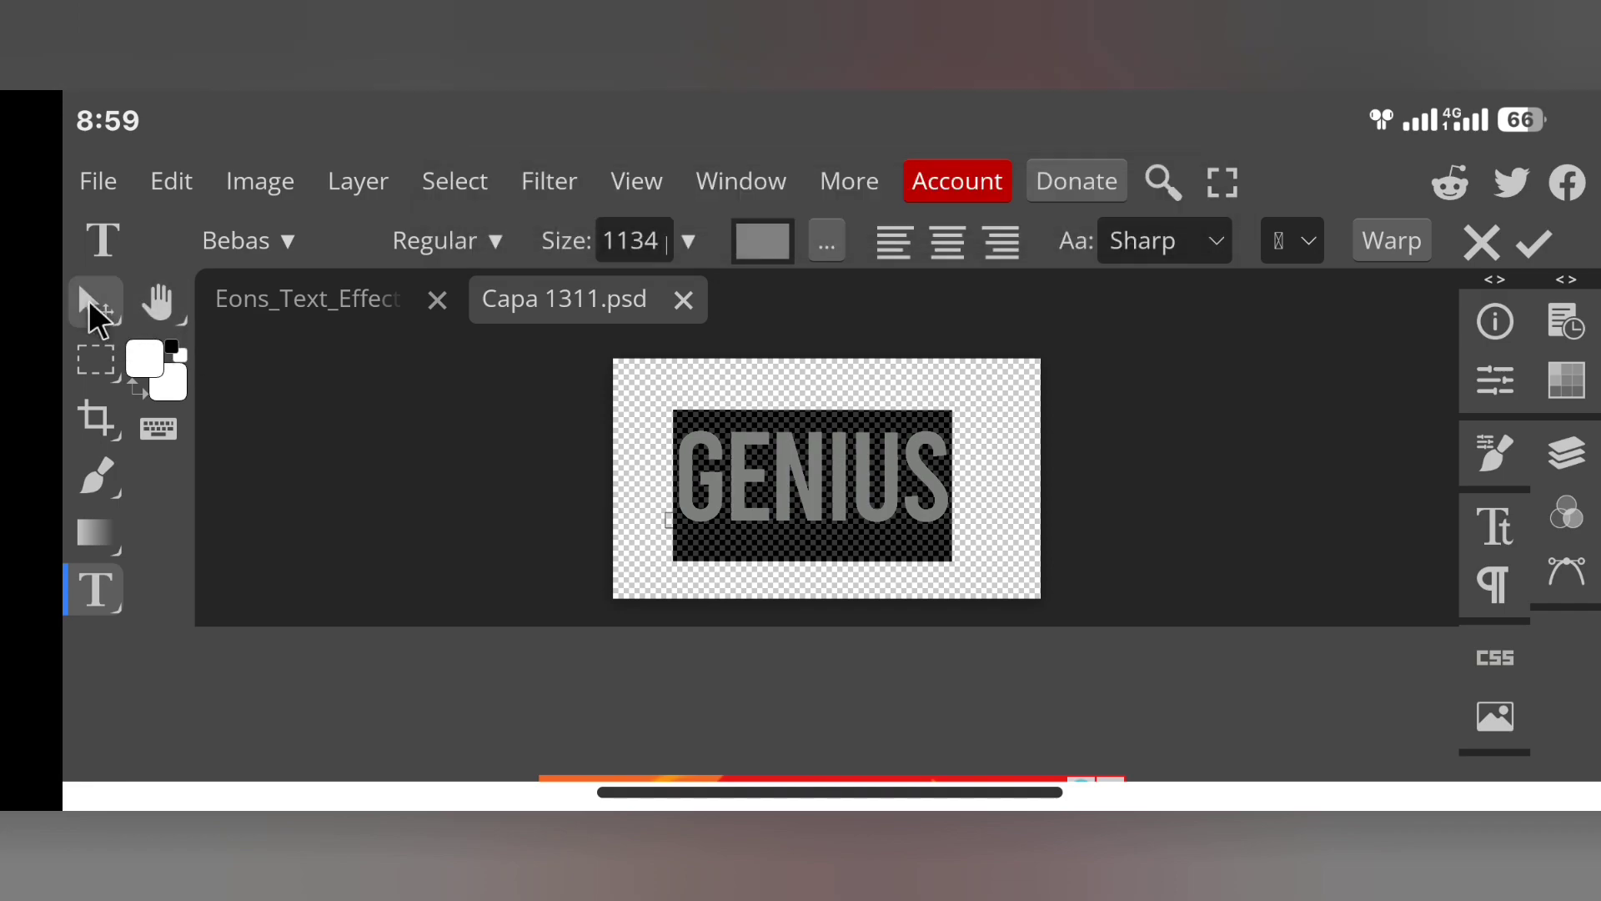
Scale the GENIUS text to about 114% centred on the canvas at 1920, 1080 px, and save the smart object
click(90, 304)
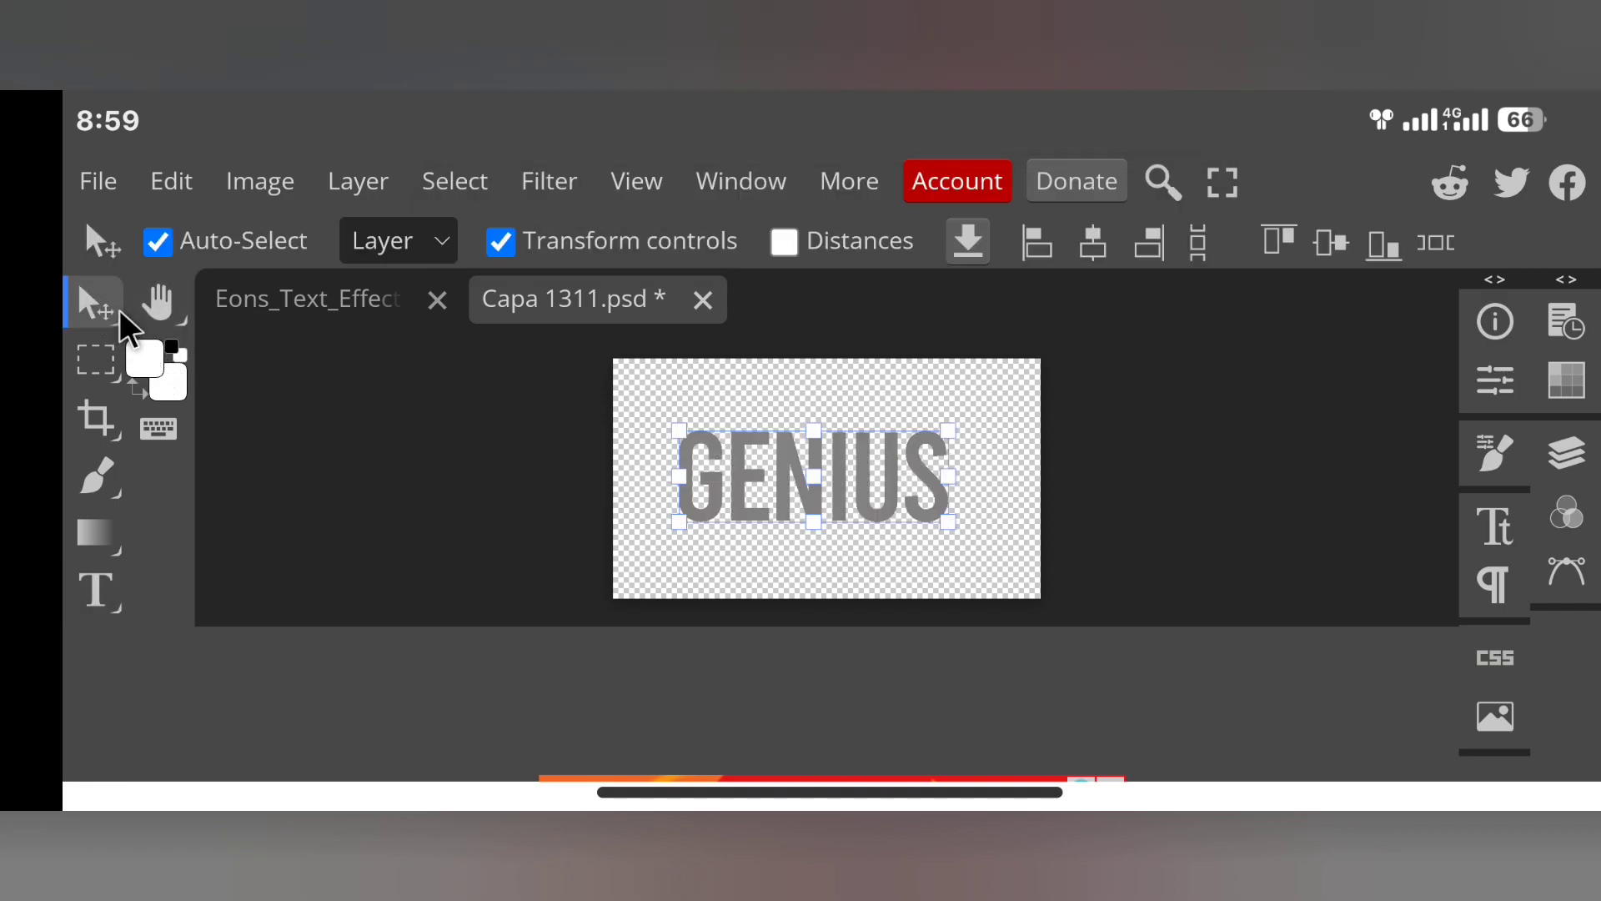
drag(957, 519, 922, 511)
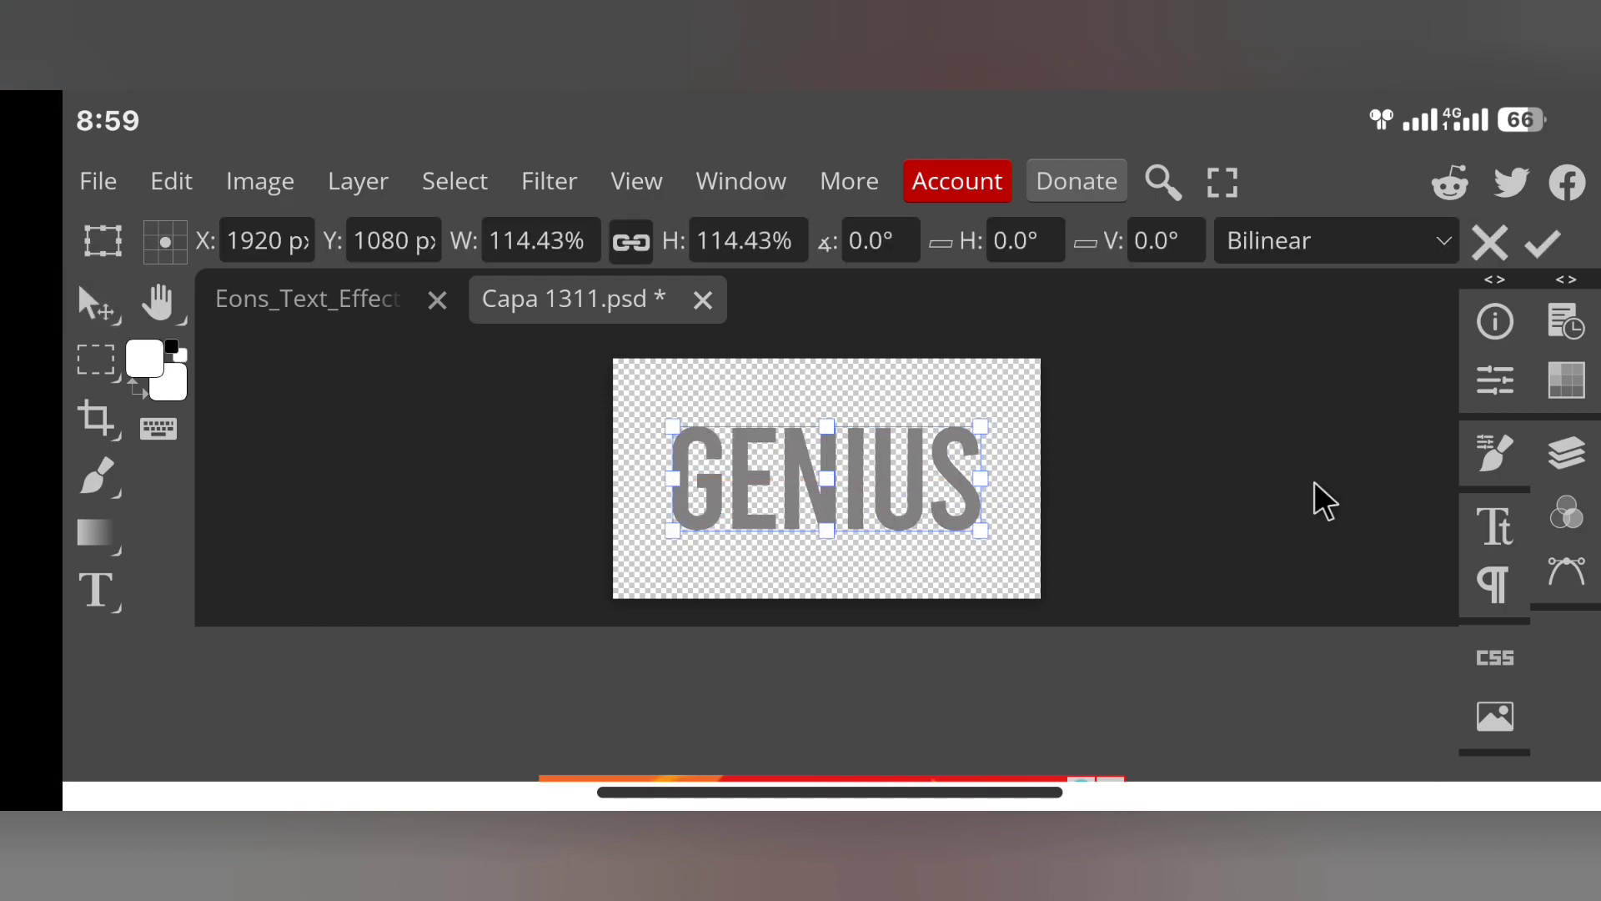
click(104, 186)
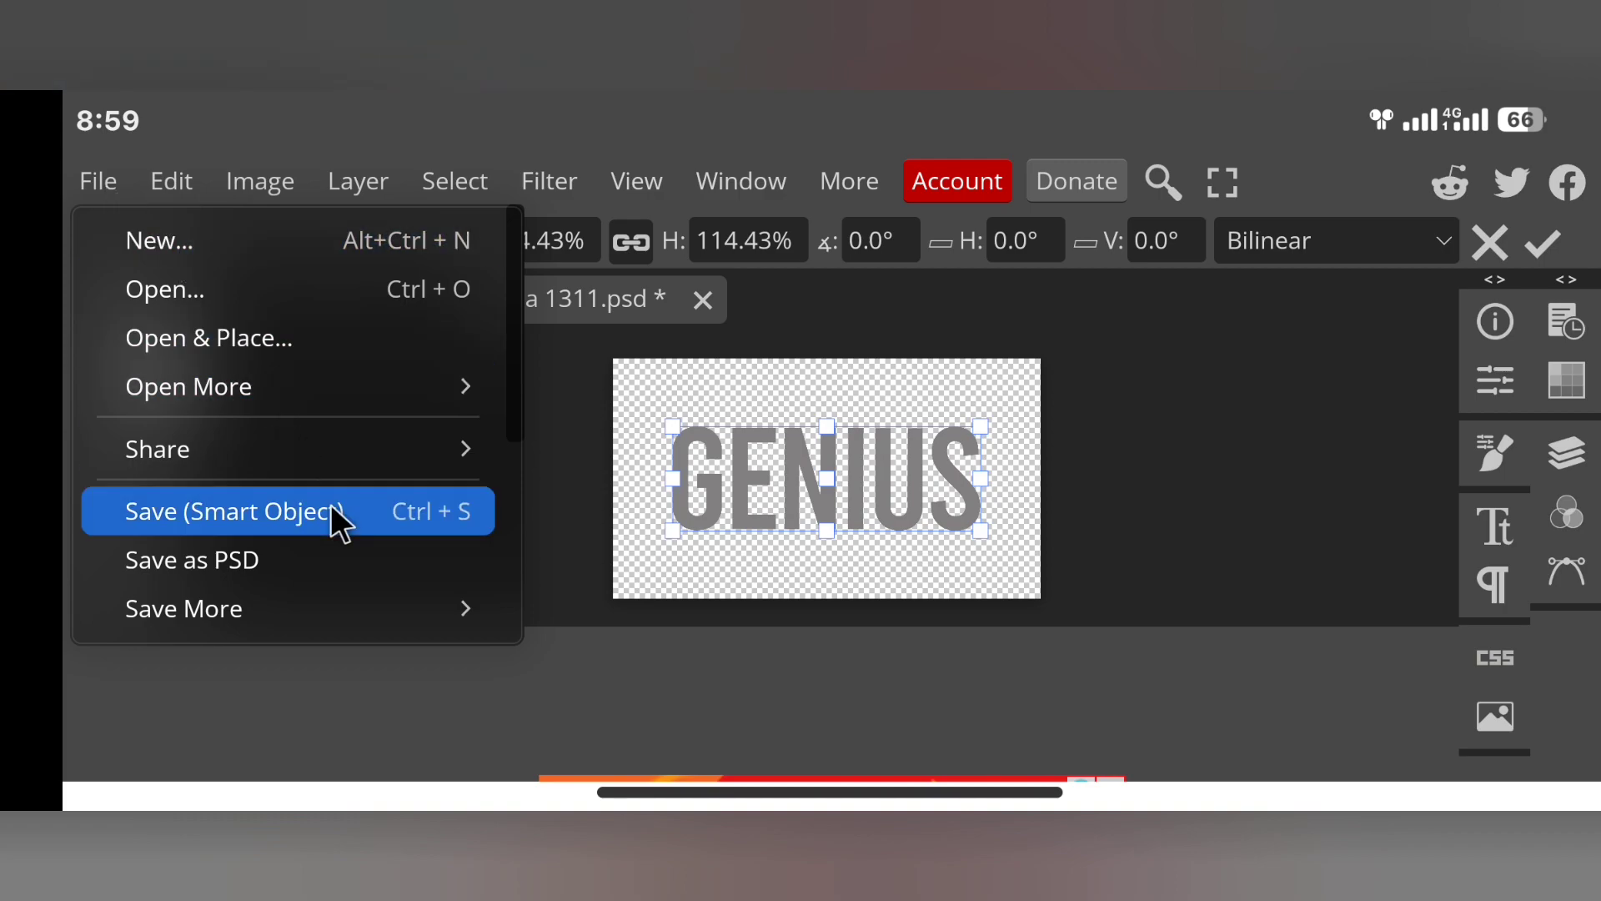
click(420, 492)
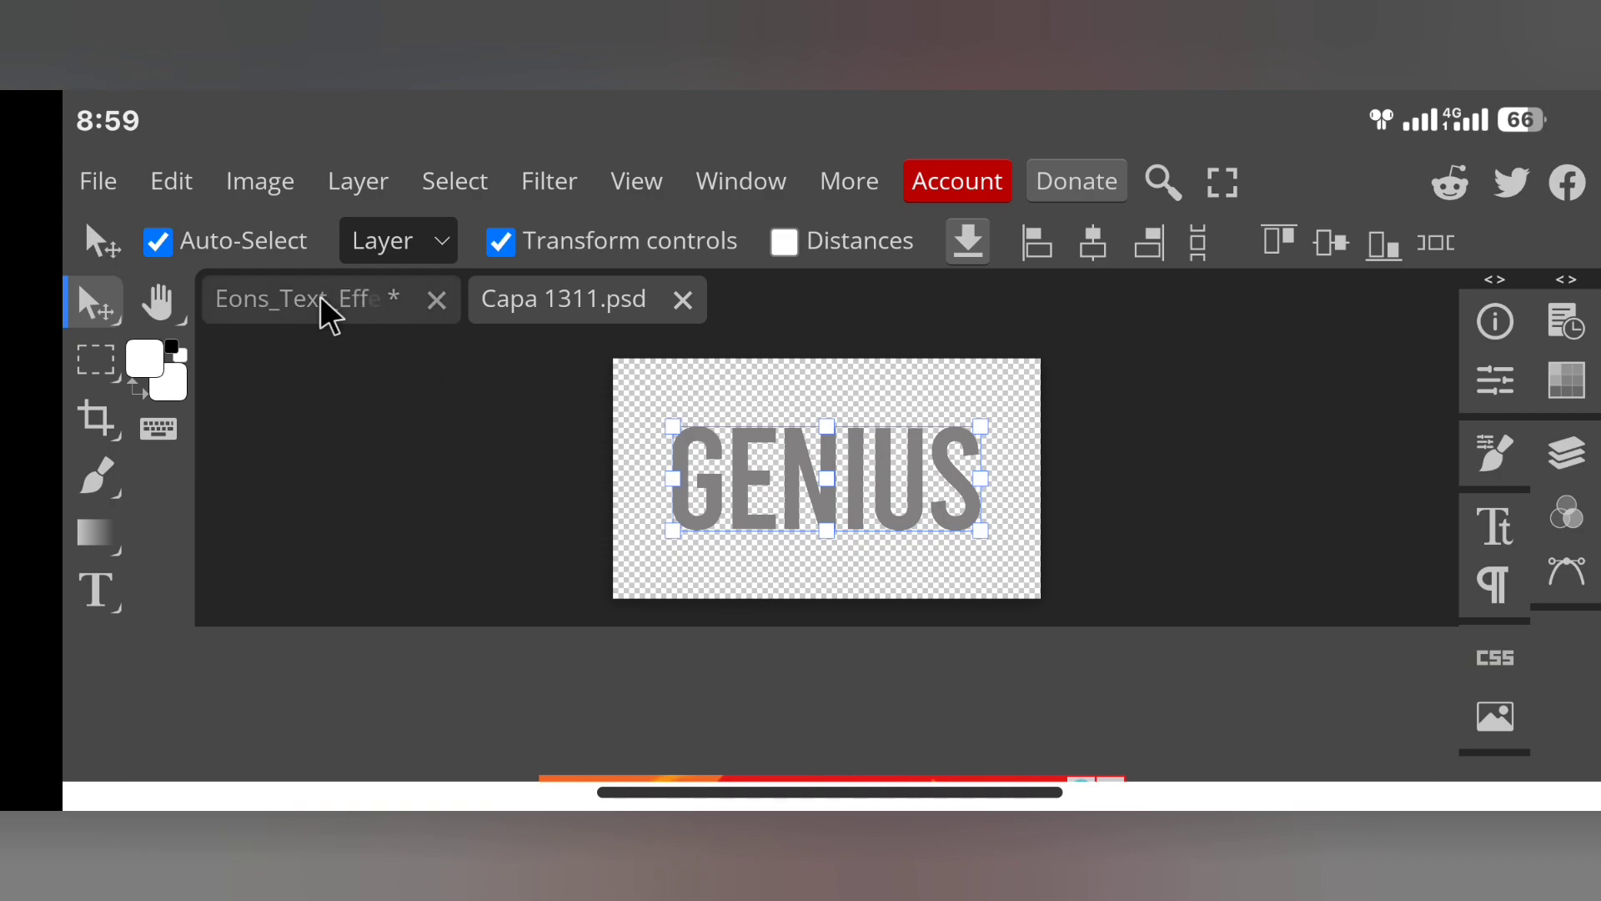
Switch back to the Eons text effect document and examine the gold GENIUS lettering up close
click(367, 302)
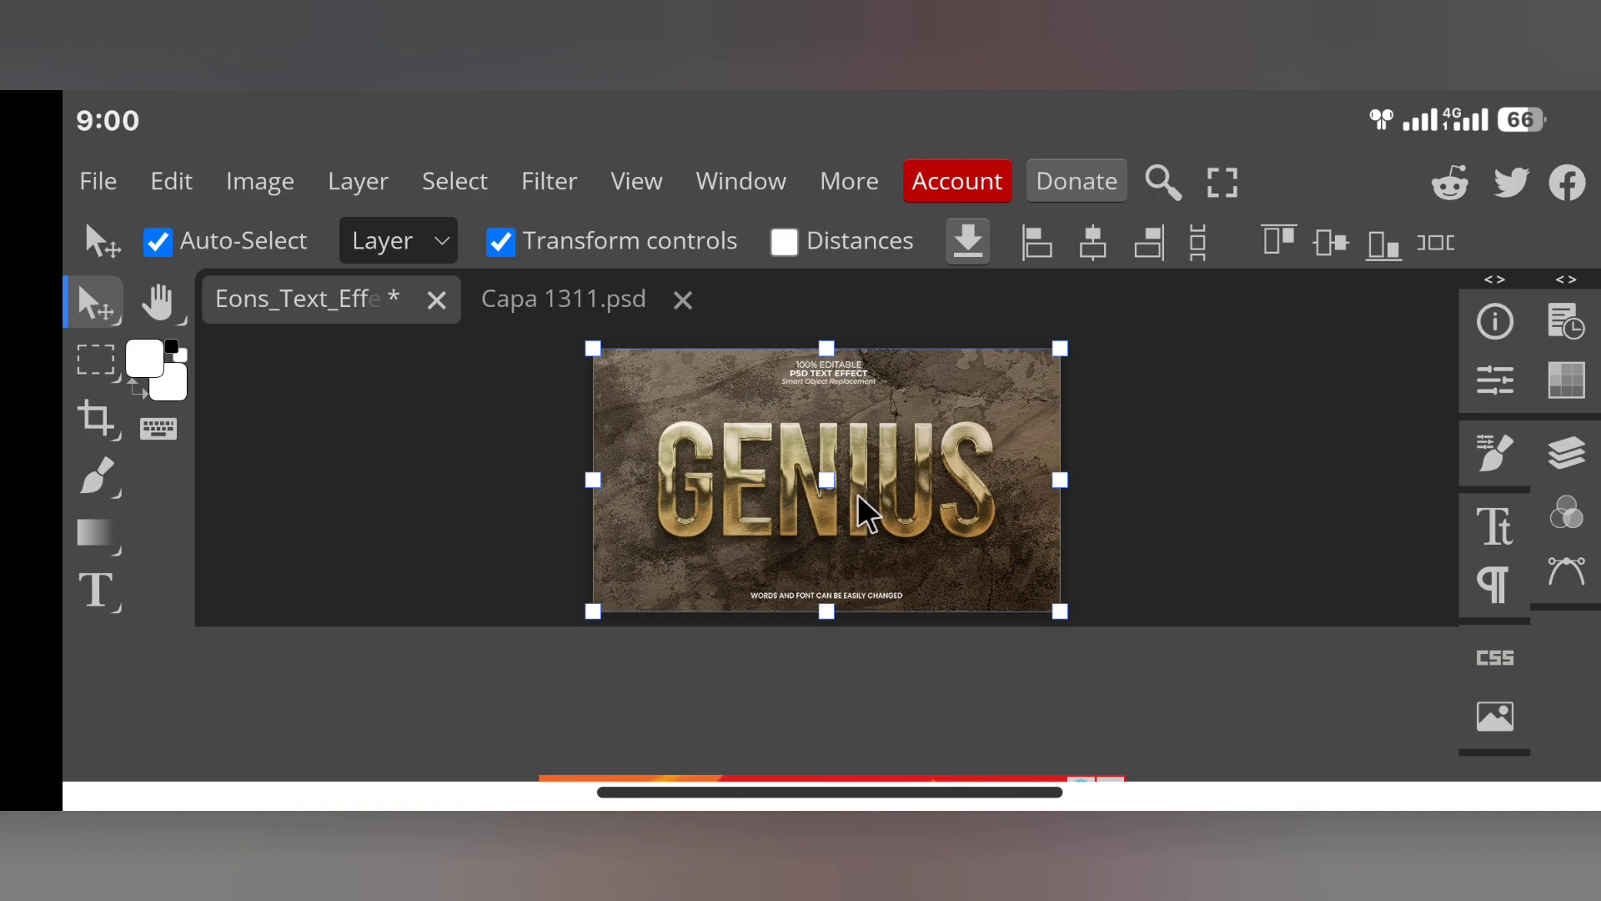
scroll(859, 496, up, 5)
scroll(859, 496, down, 2)
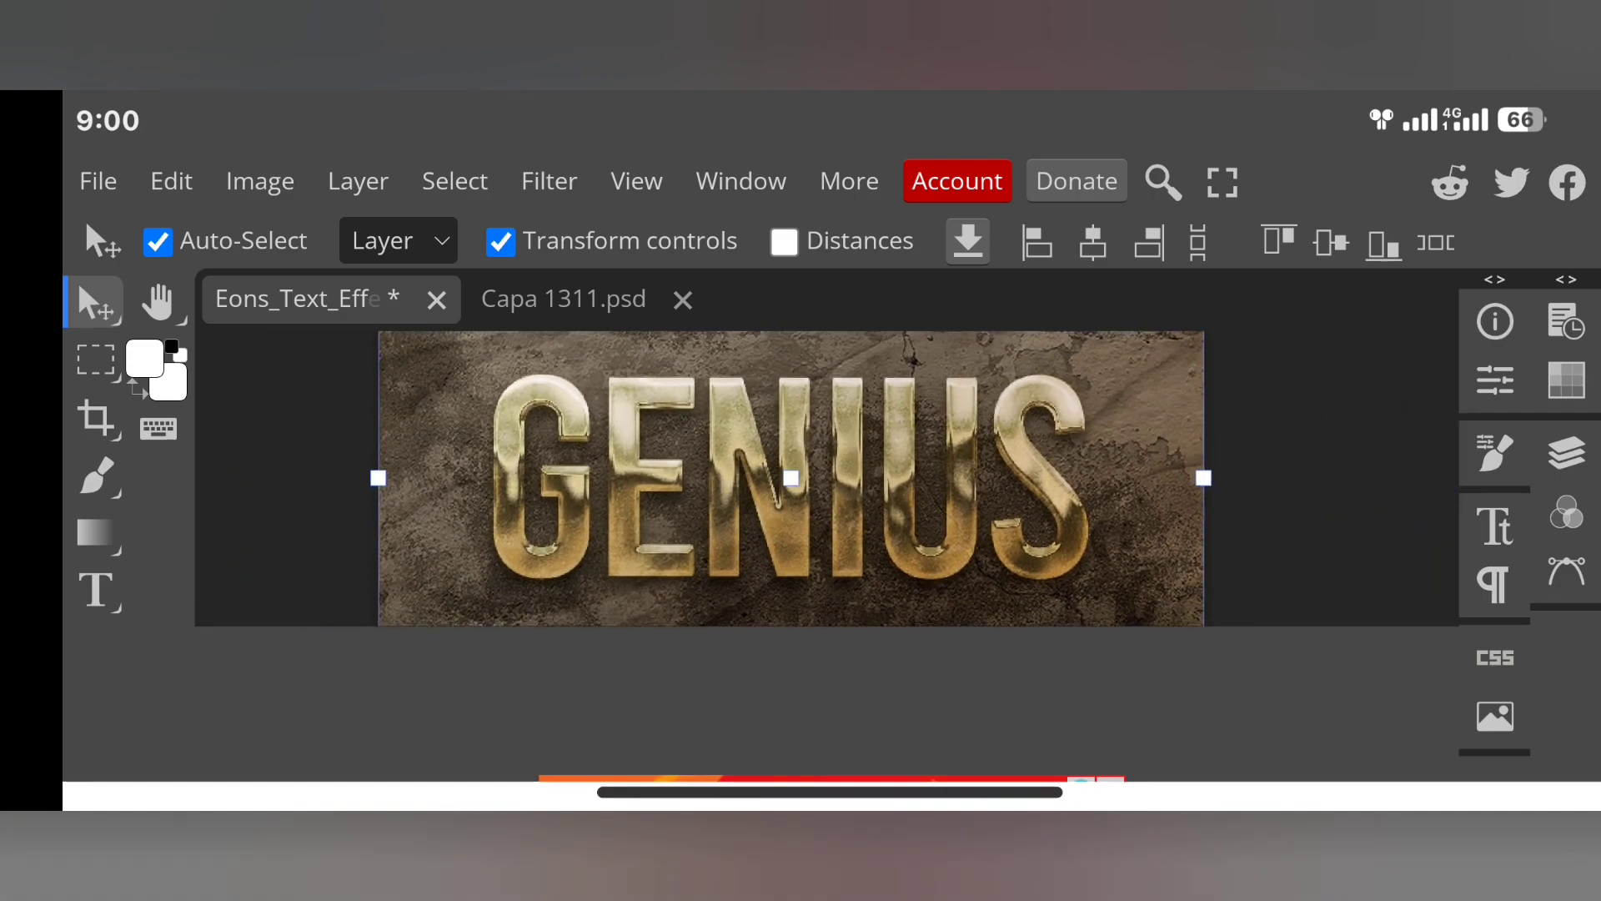
scroll(793, 480, down, 4)
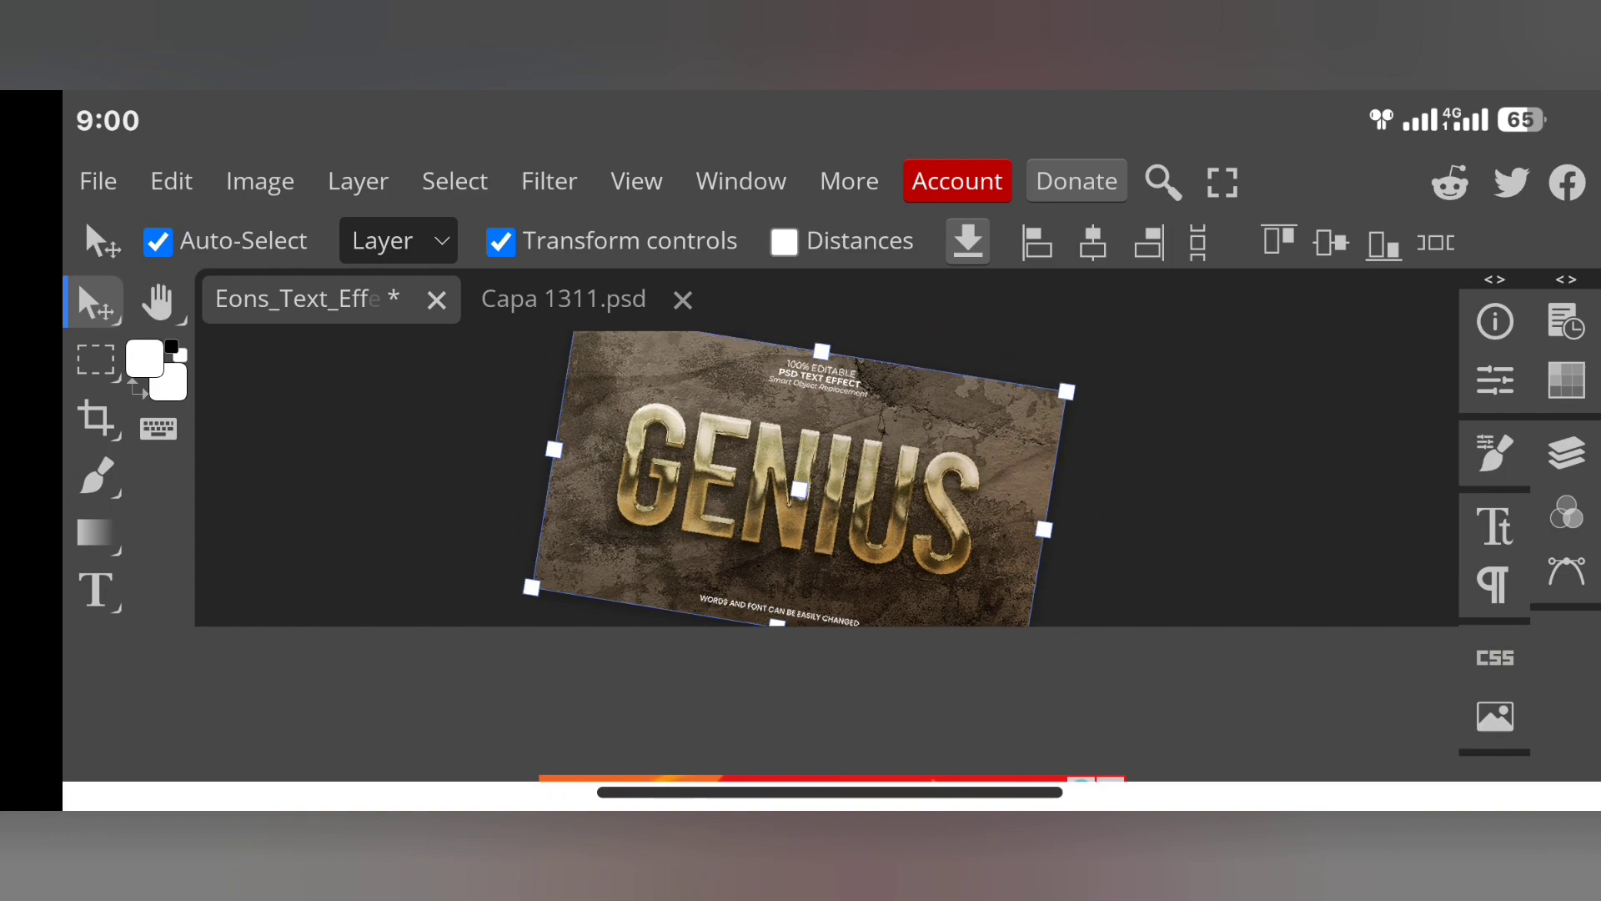
scroll(784, 480, up, 2)
scroll(784, 479, down, 1)
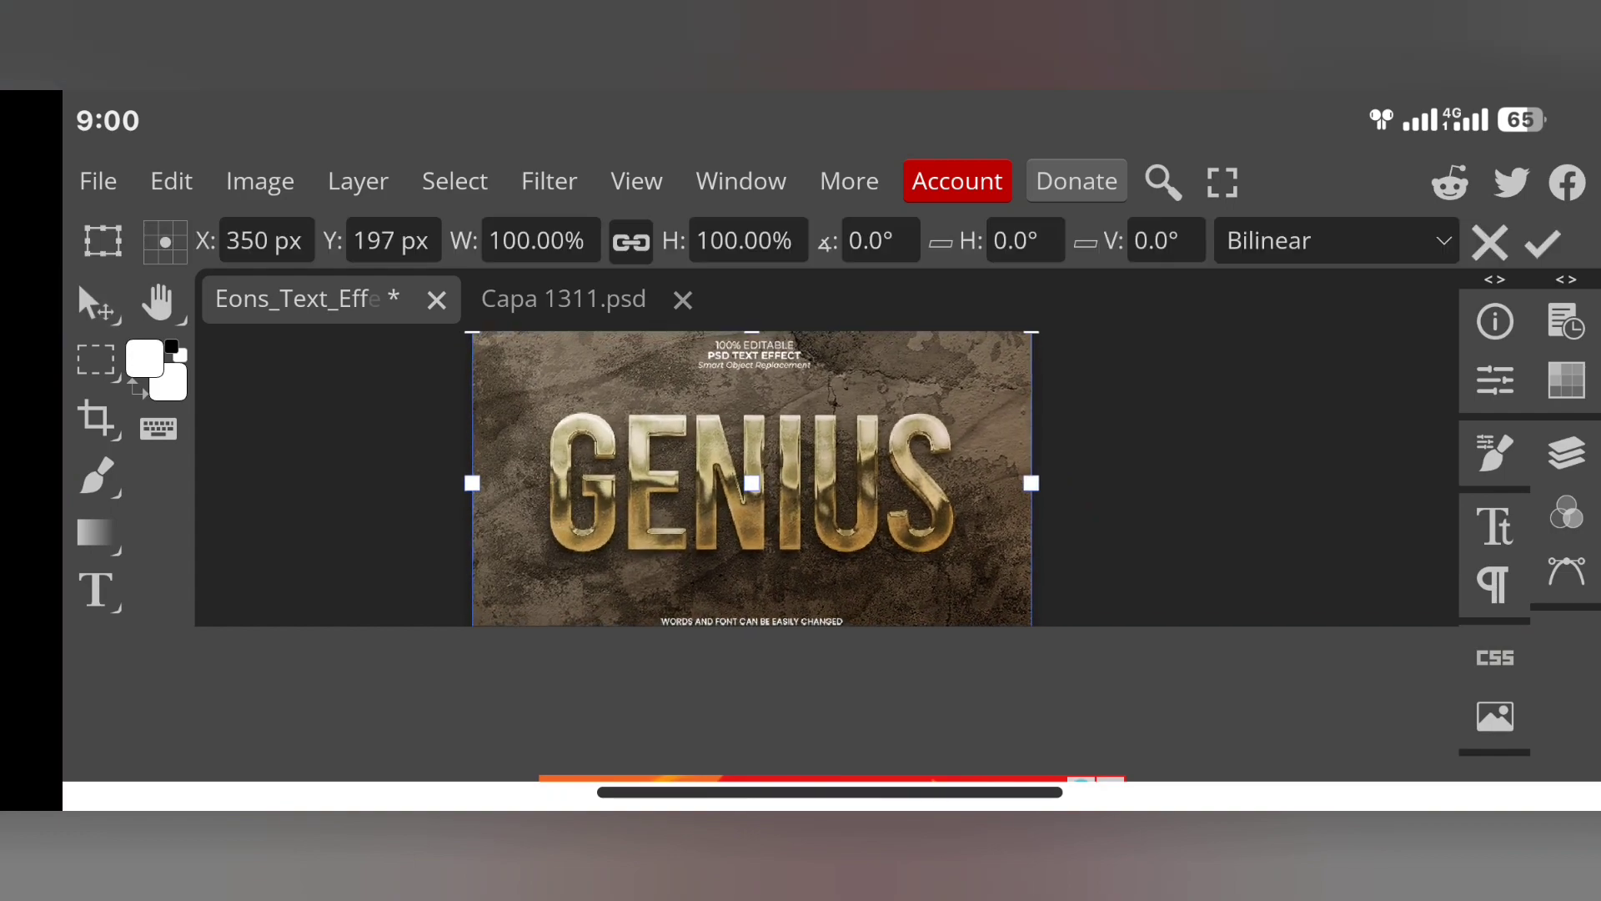
Hide the YOUR TEXT HERE and Presentation layers of the Eons text effect document
scroll(765, 486, down, 1)
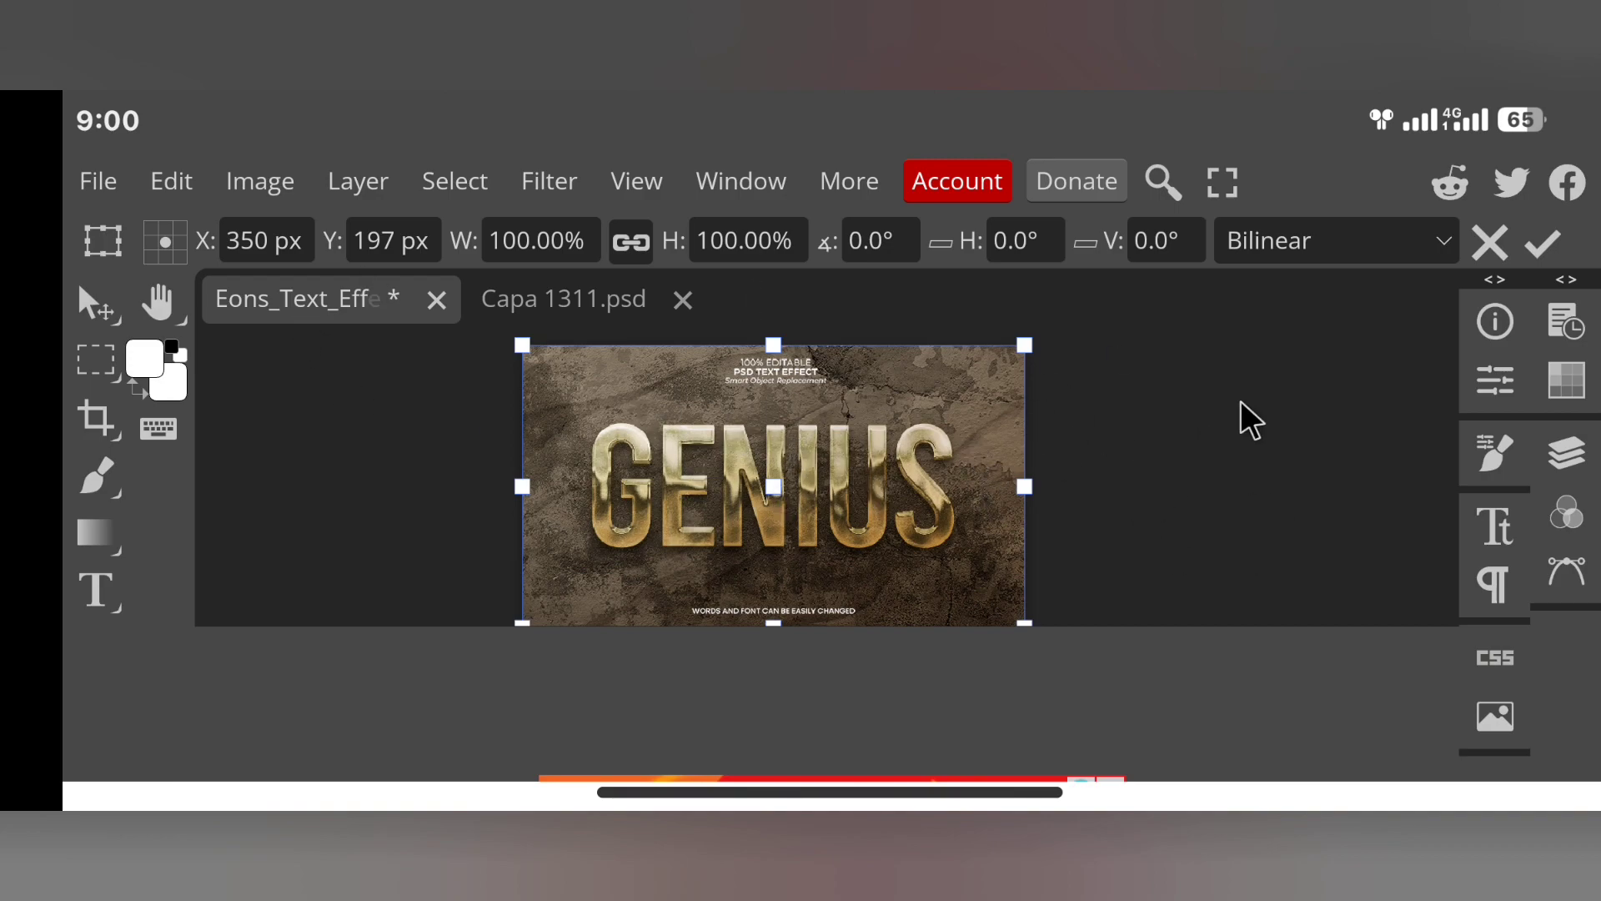
click(1565, 455)
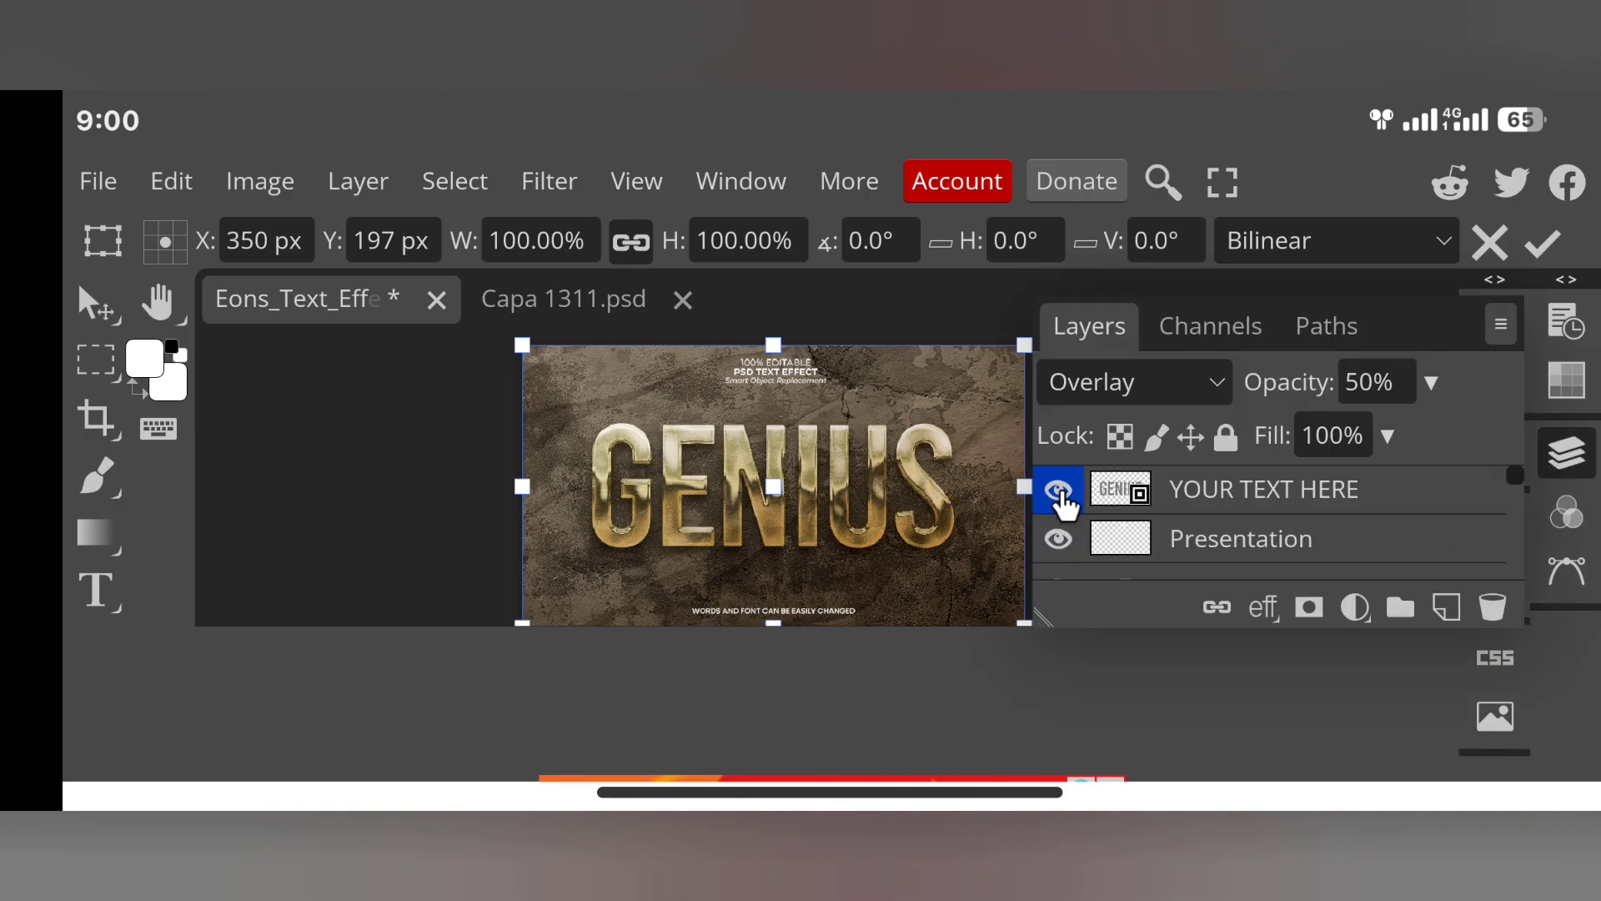
click(1058, 490)
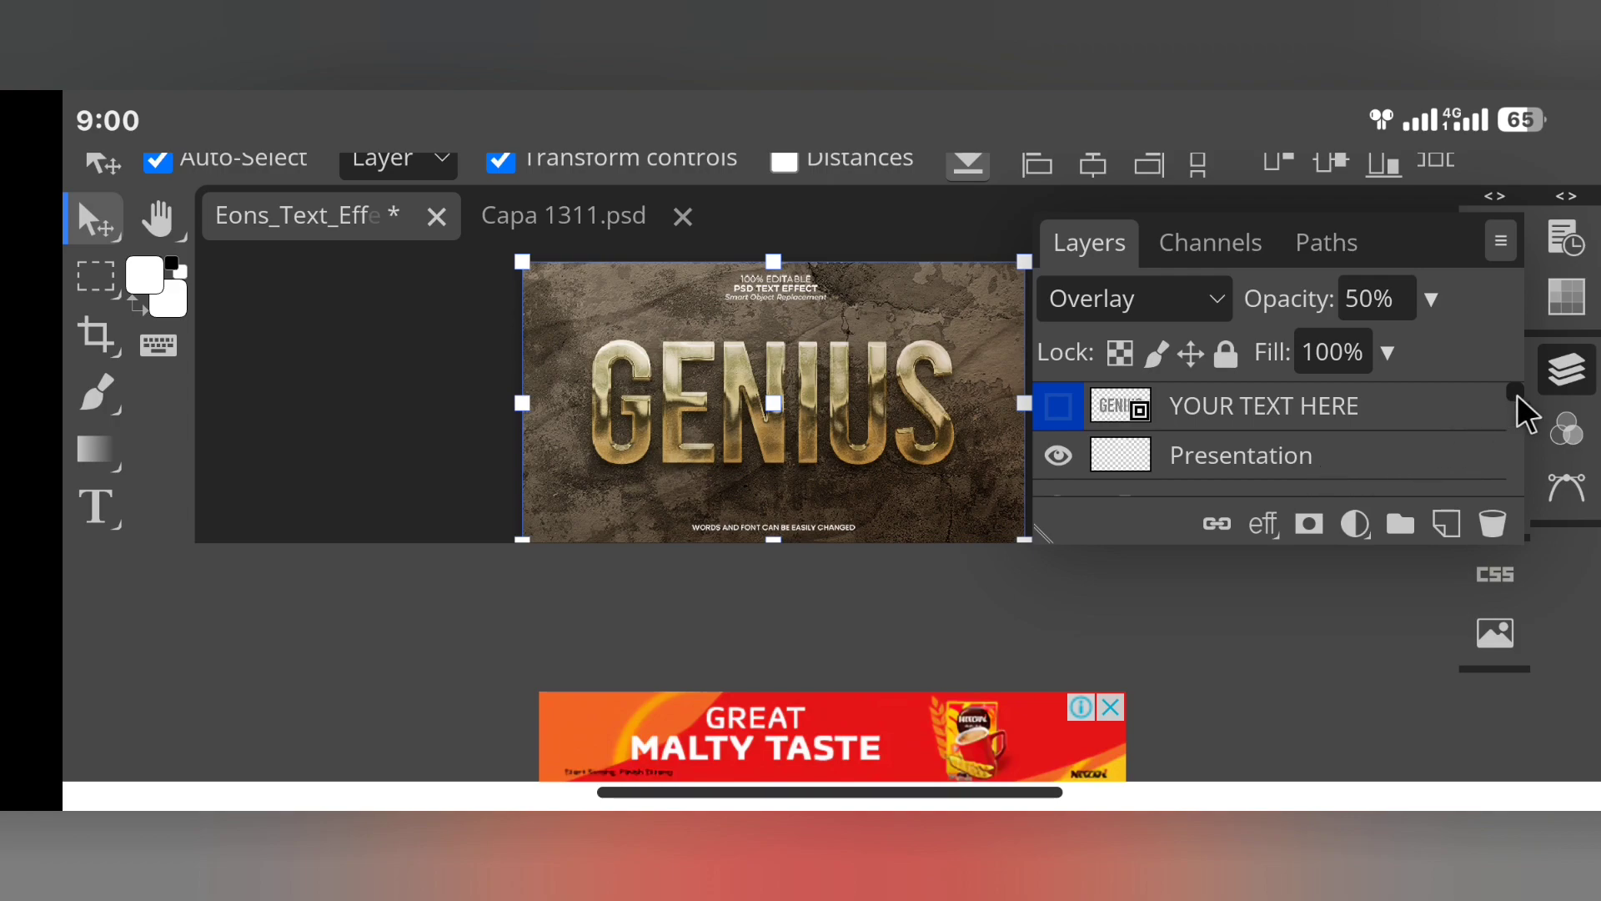
scroll(1523, 417, down, 2)
scroll(1517, 409, up, 1)
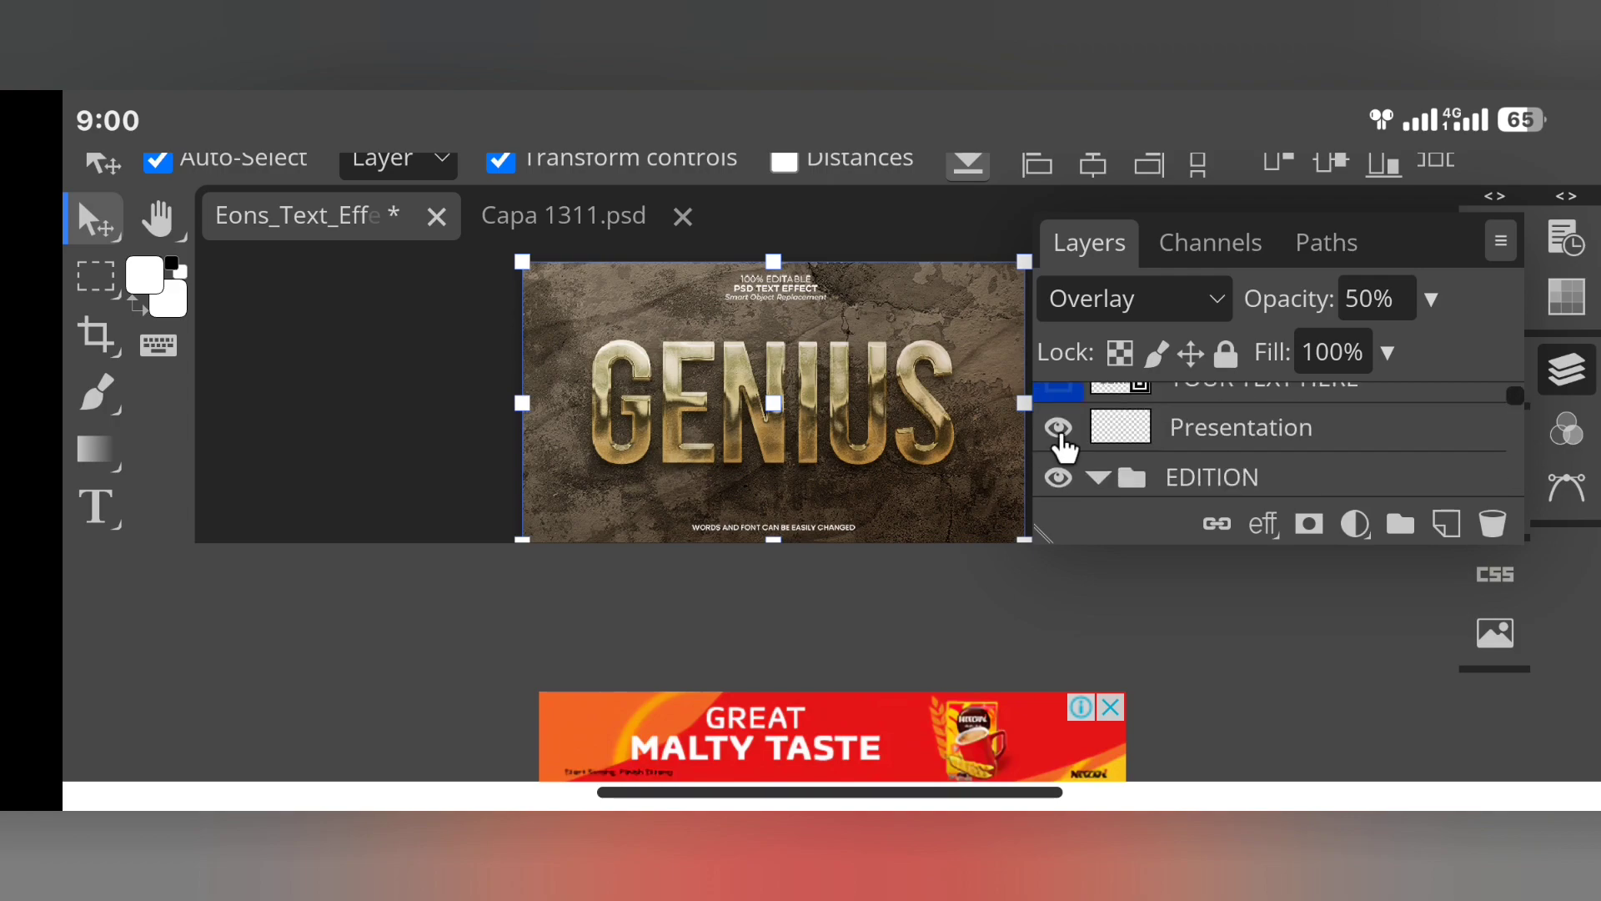
click(1058, 428)
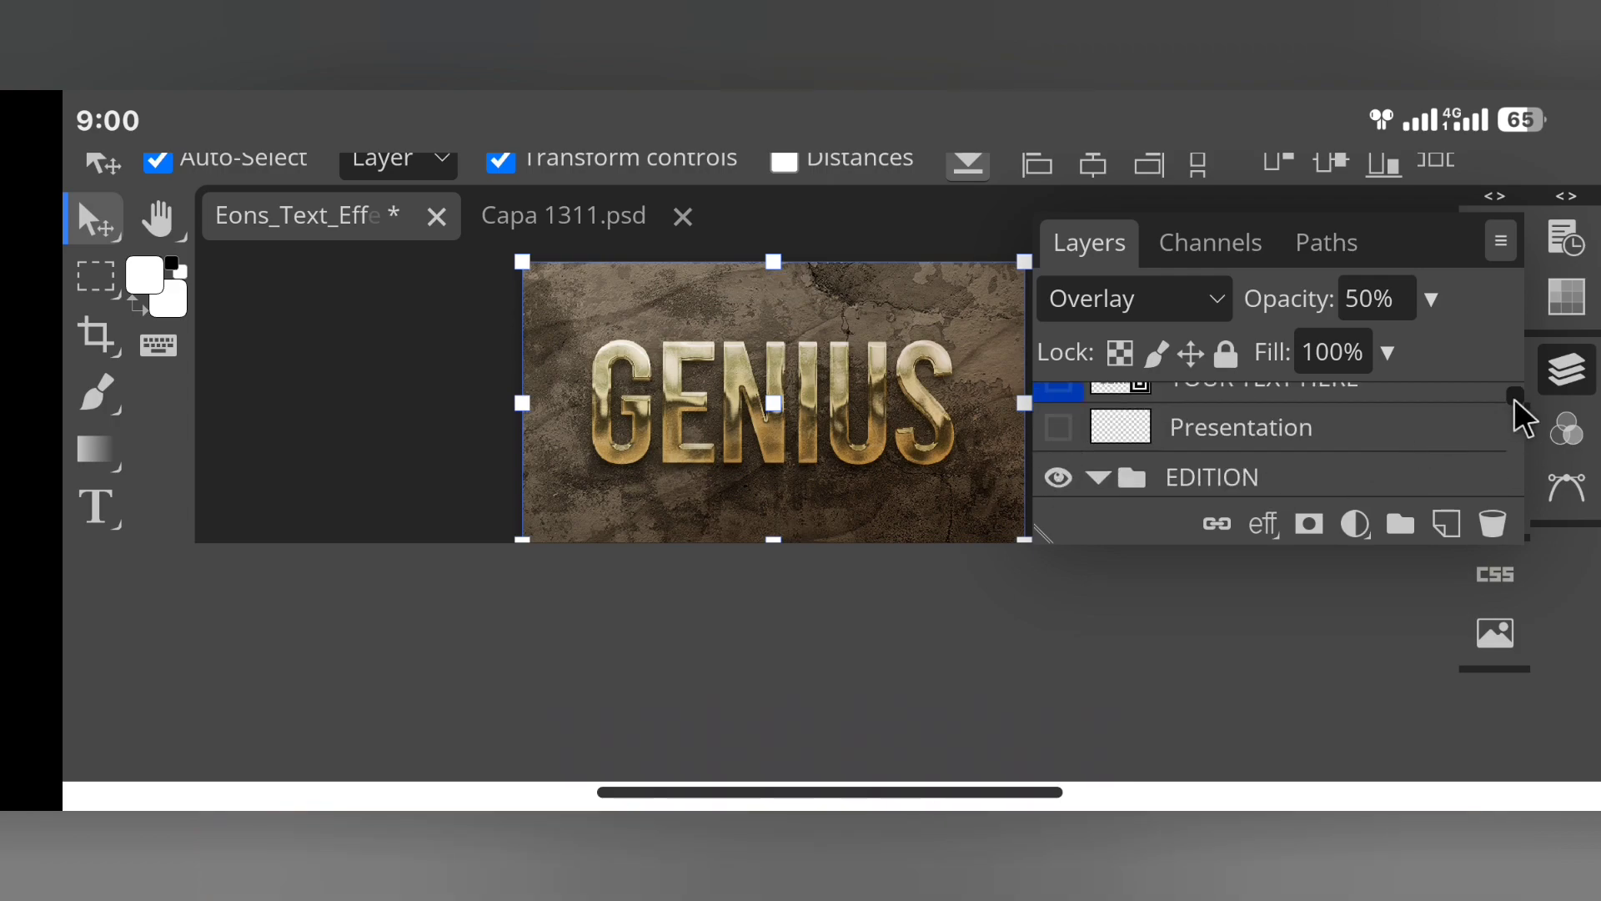
Hide the Overshadow adjustment in the EDITION group and the Background layer, leaving the gold GENIUS lettering on transparency
mouse_move(1514, 403)
mouse_down()
mouse_move(1511, 458)
mouse_move(1523, 412)
mouse_up()
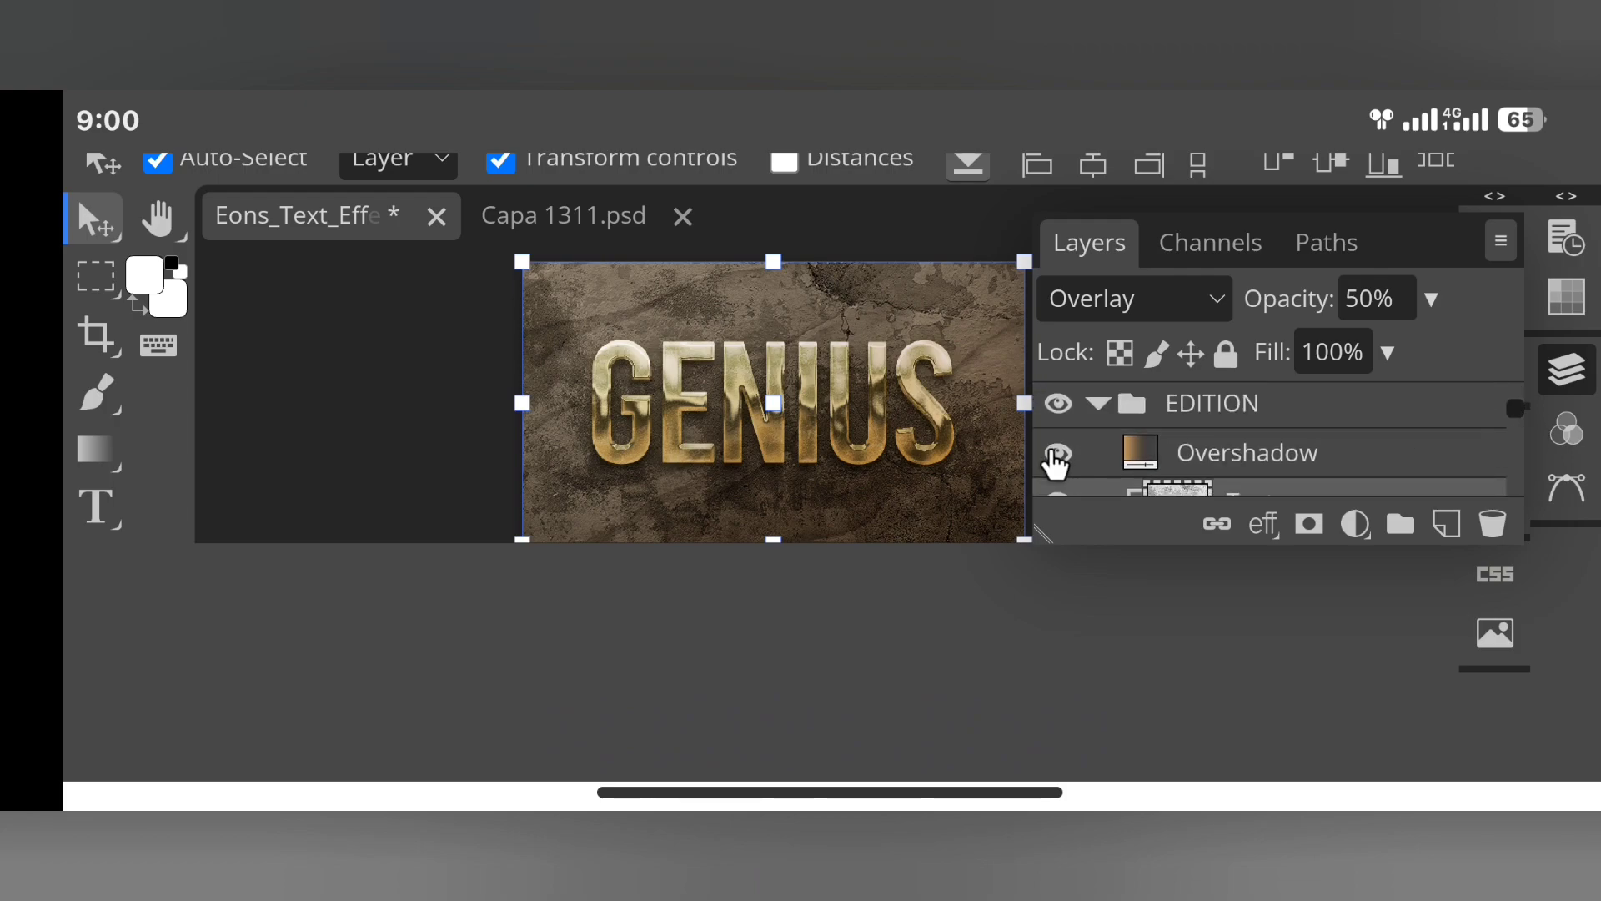
click(1057, 454)
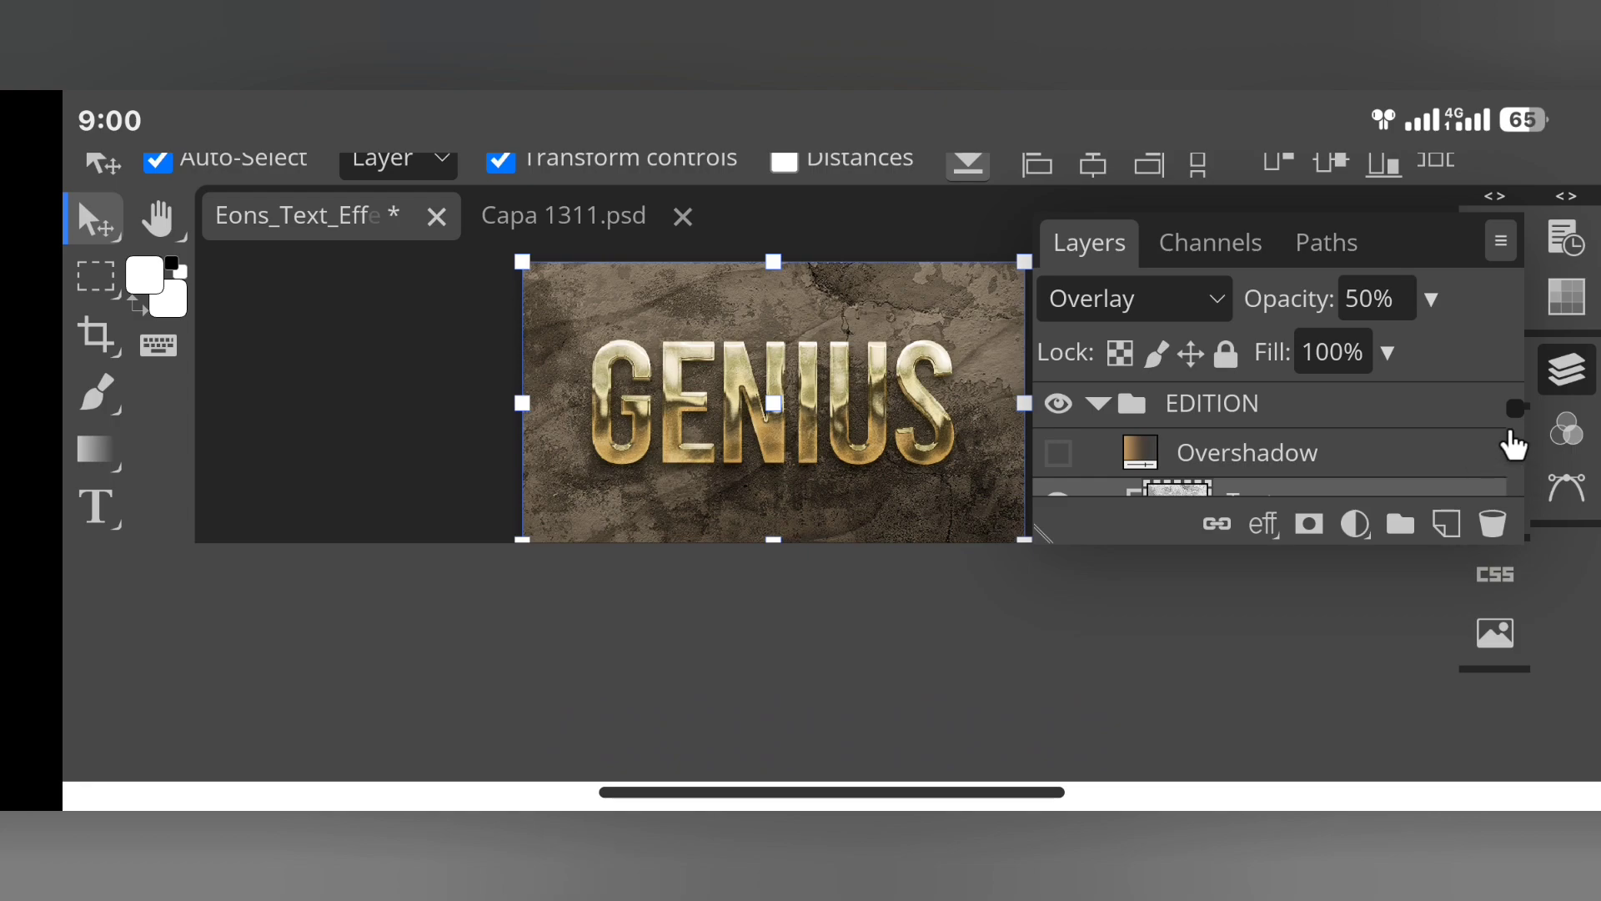
drag(1519, 411, 1517, 494)
click(1058, 472)
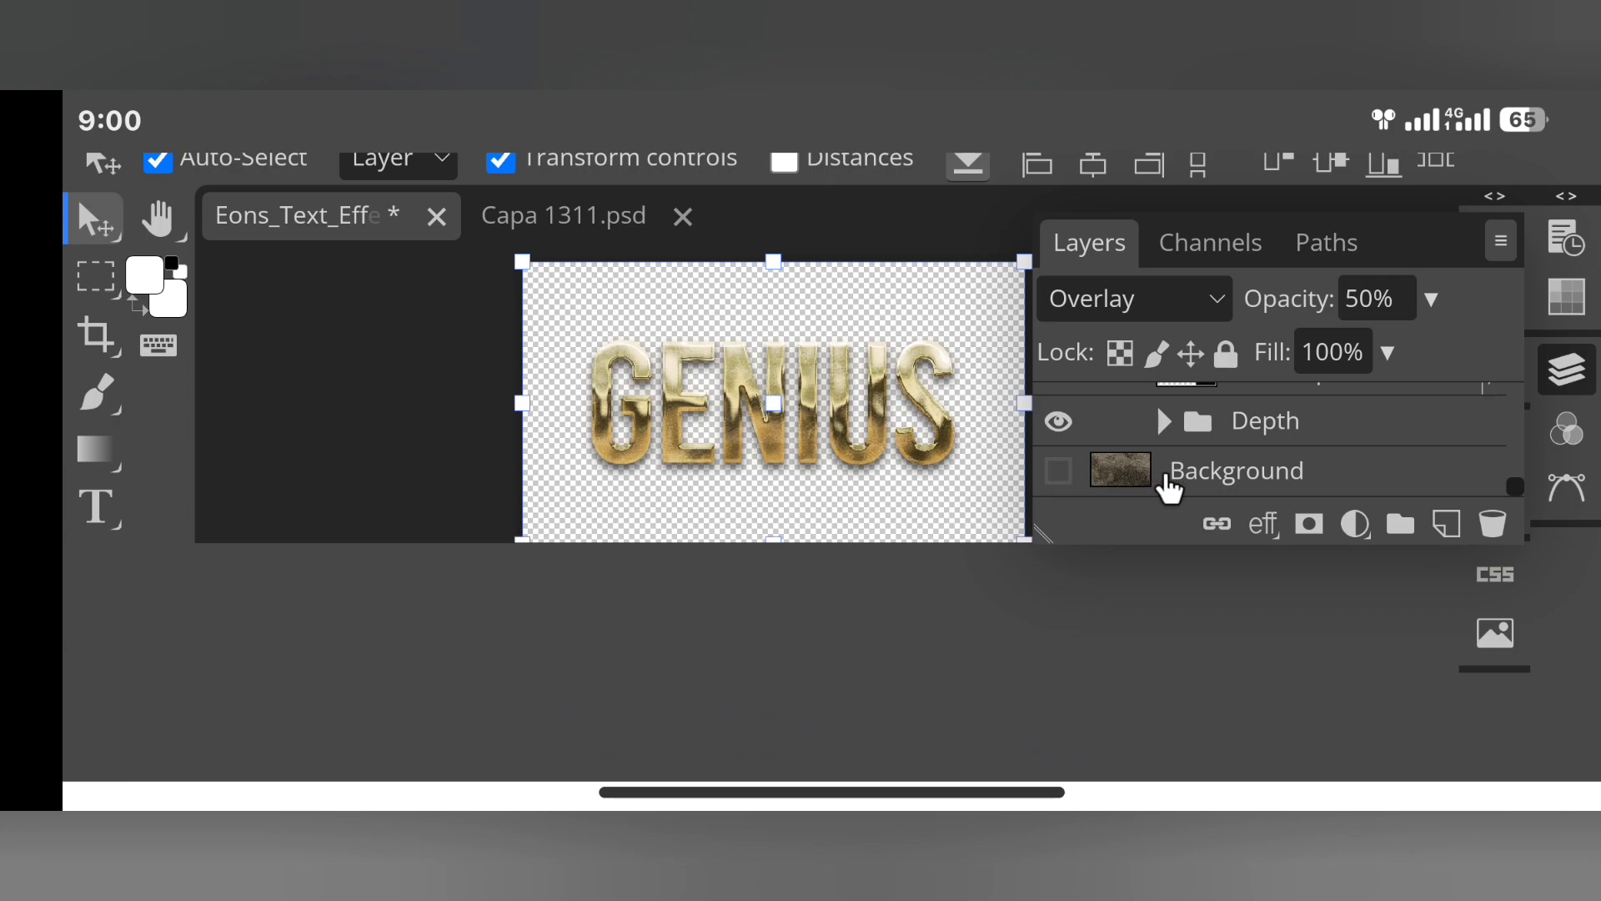
drag(1519, 500, 1516, 411)
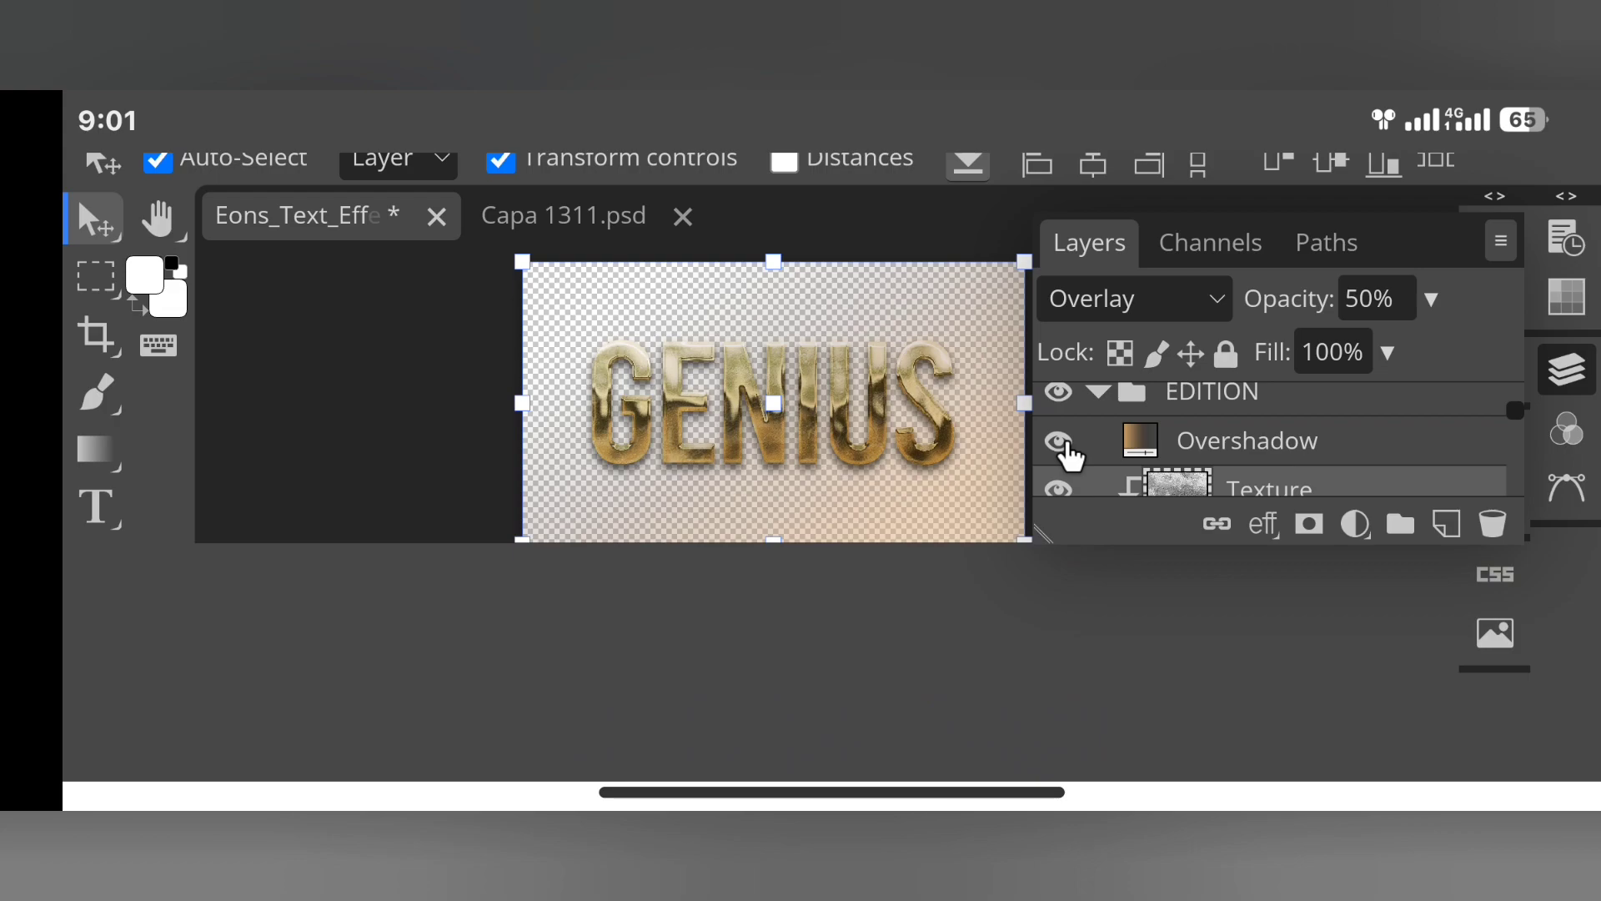
click(1060, 442)
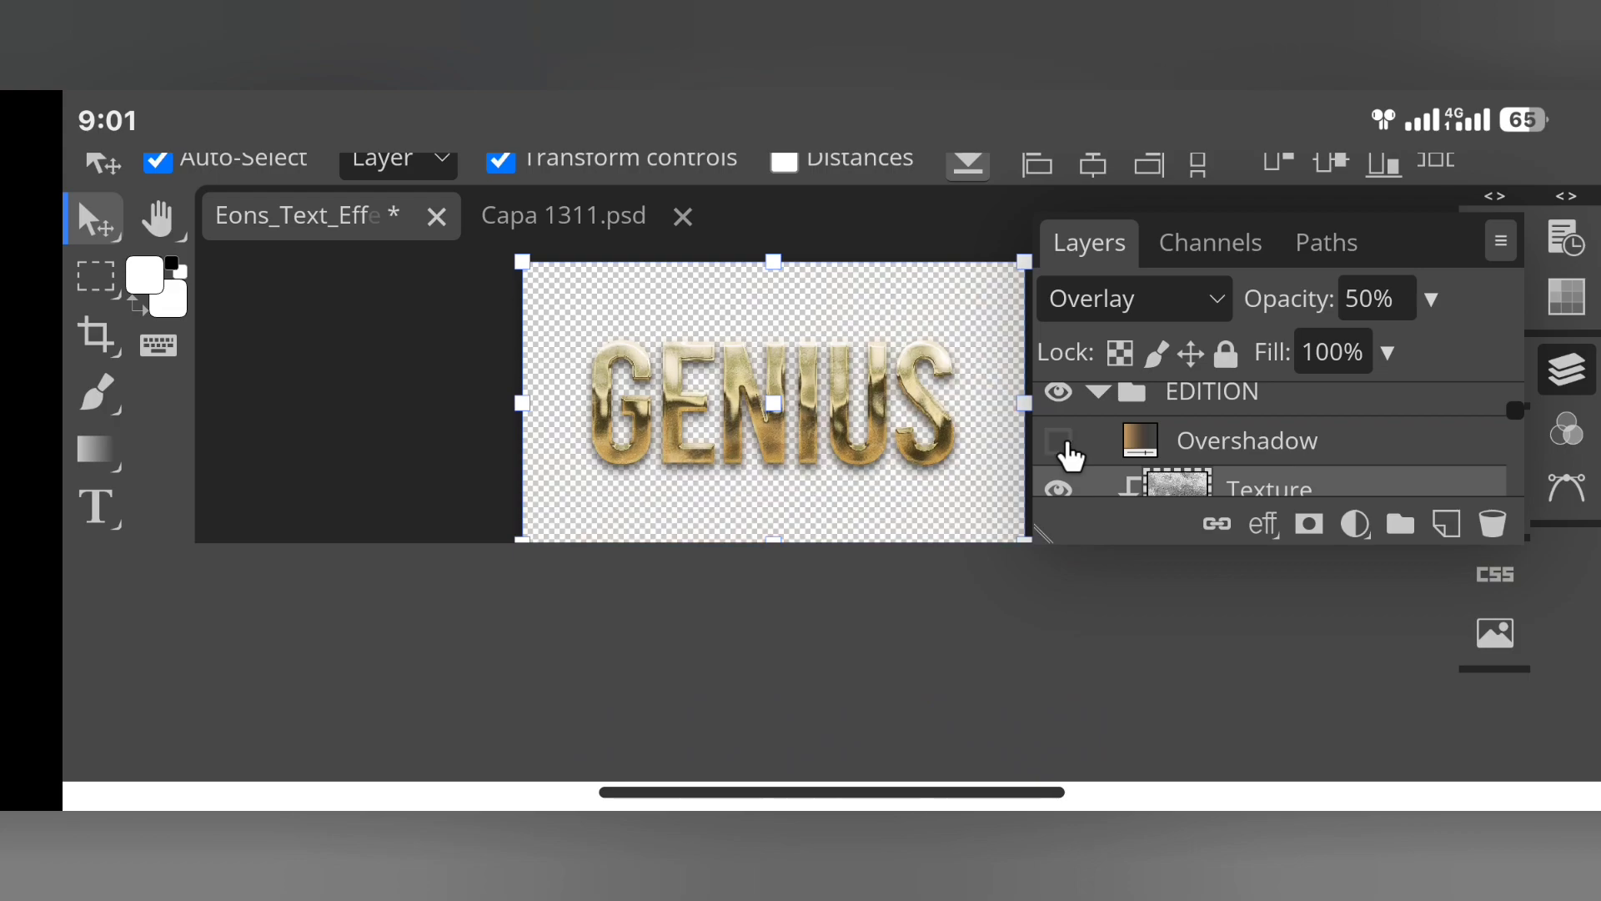
click(1569, 385)
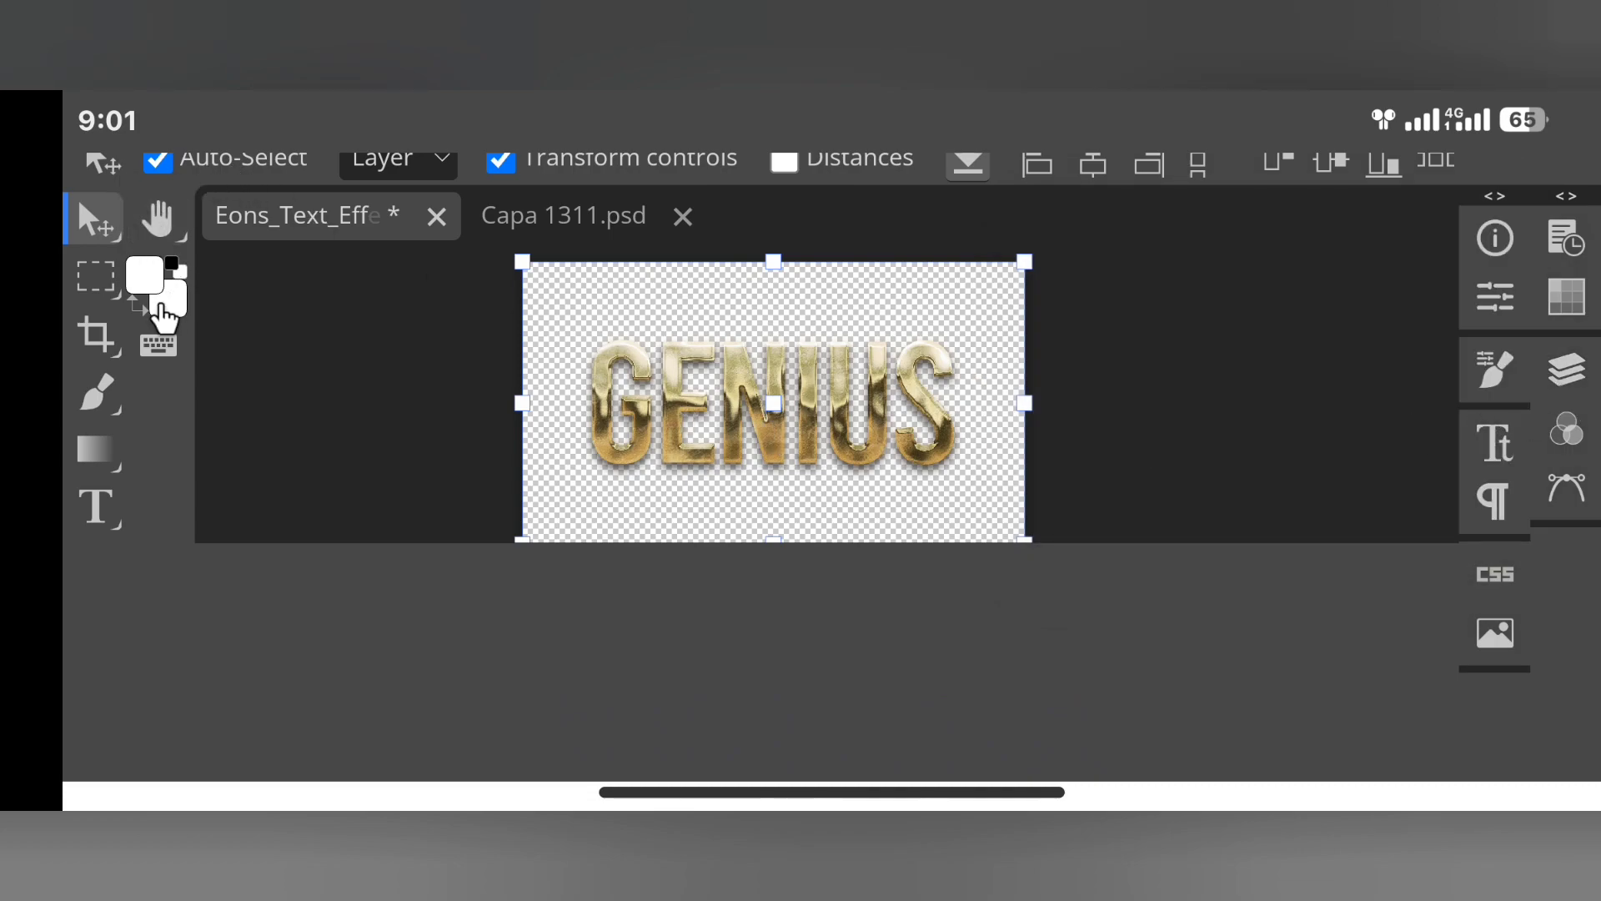
Export the GENIUS artwork as a 700 × 394 px PNG at 100% quality, agreeing to watch the short ad
scroll(171, 300, up, 2)
click(93, 180)
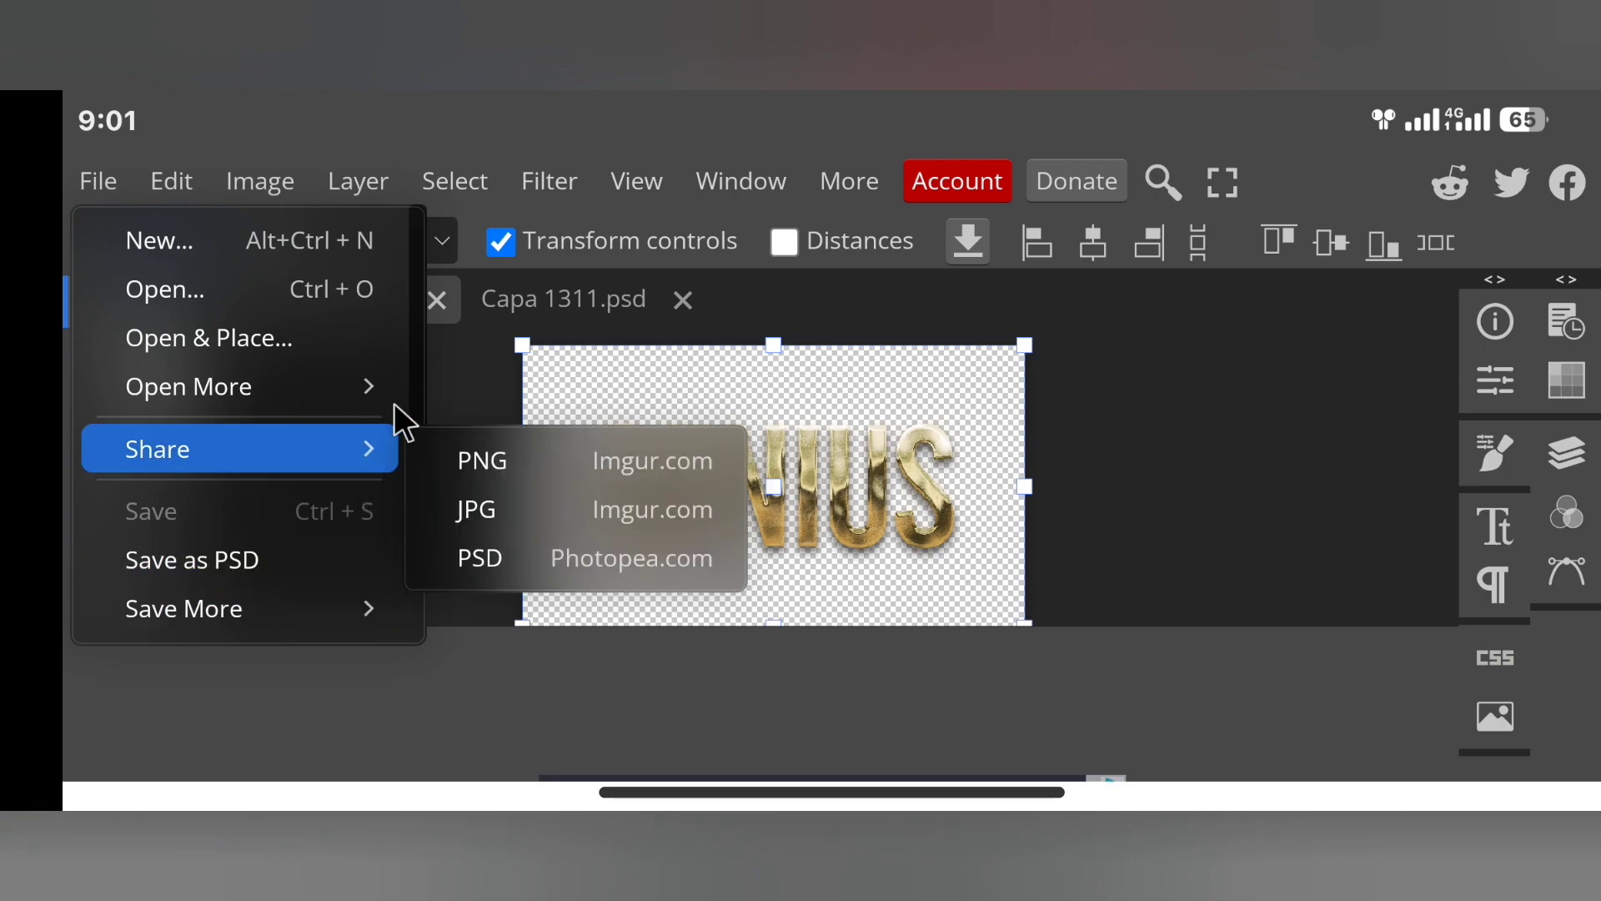
scroll(407, 417, down, 2)
mouse_move(327, 531)
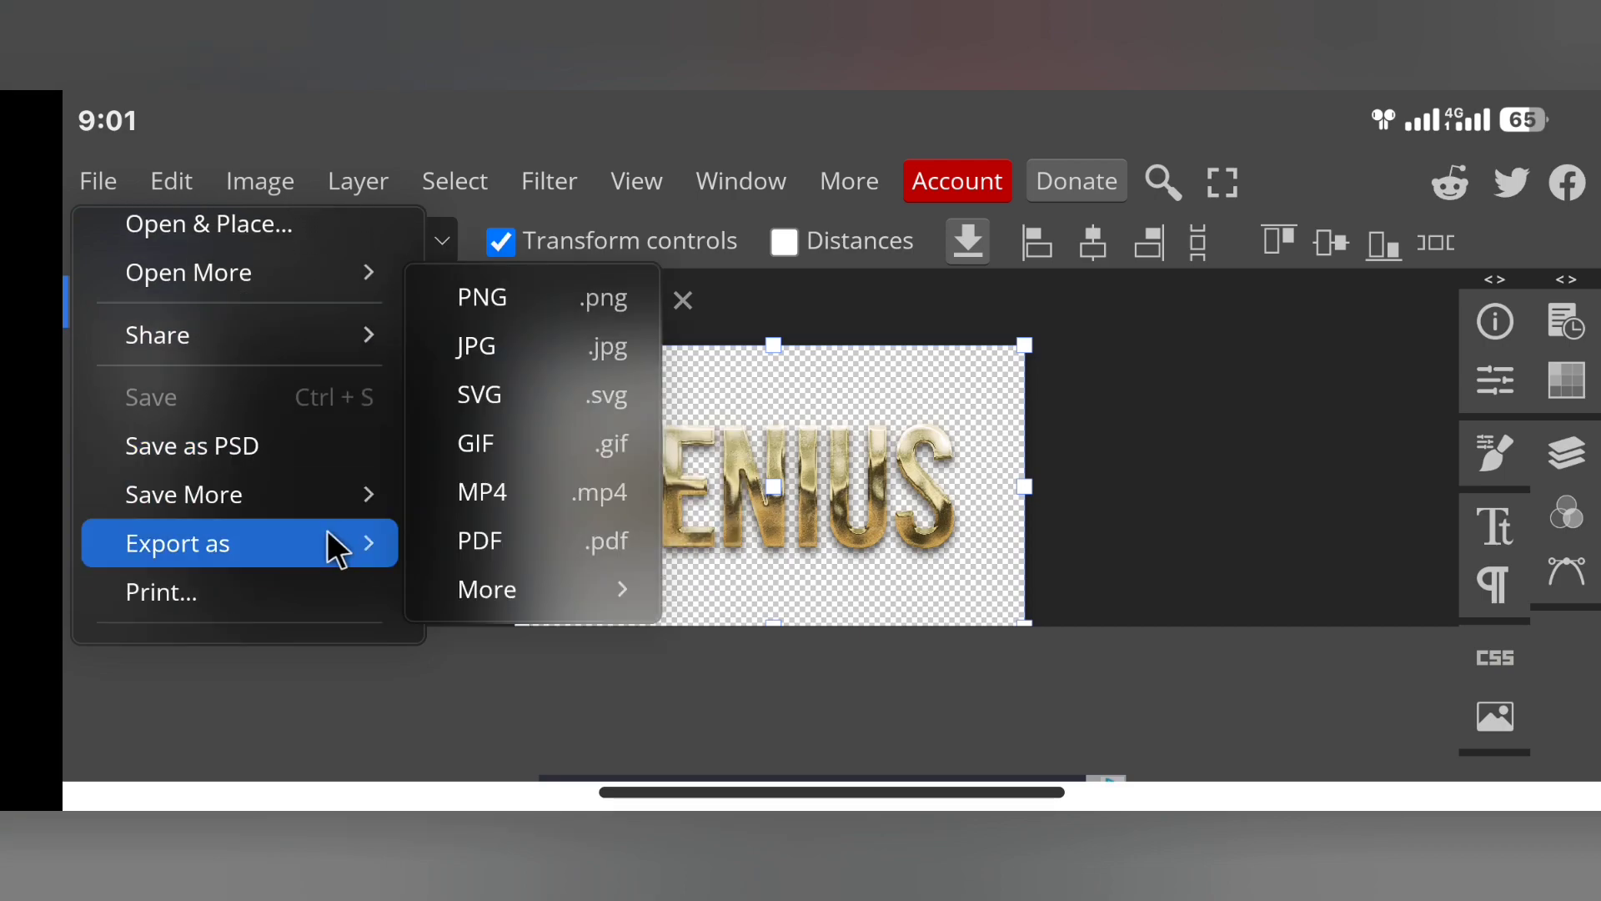
click(531, 304)
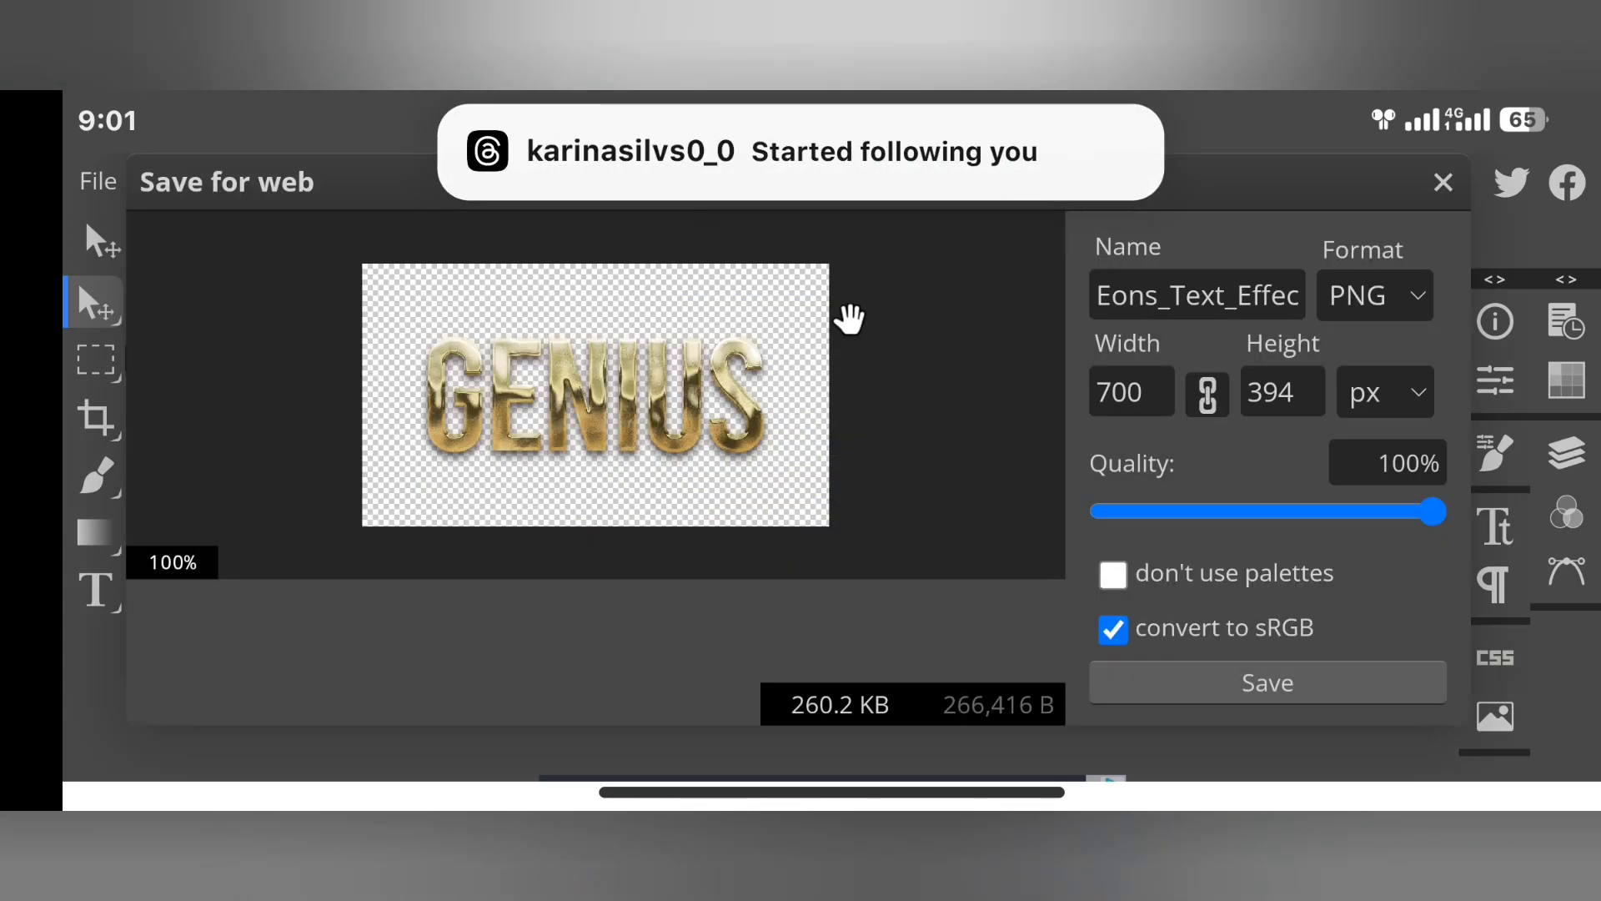
click(1231, 700)
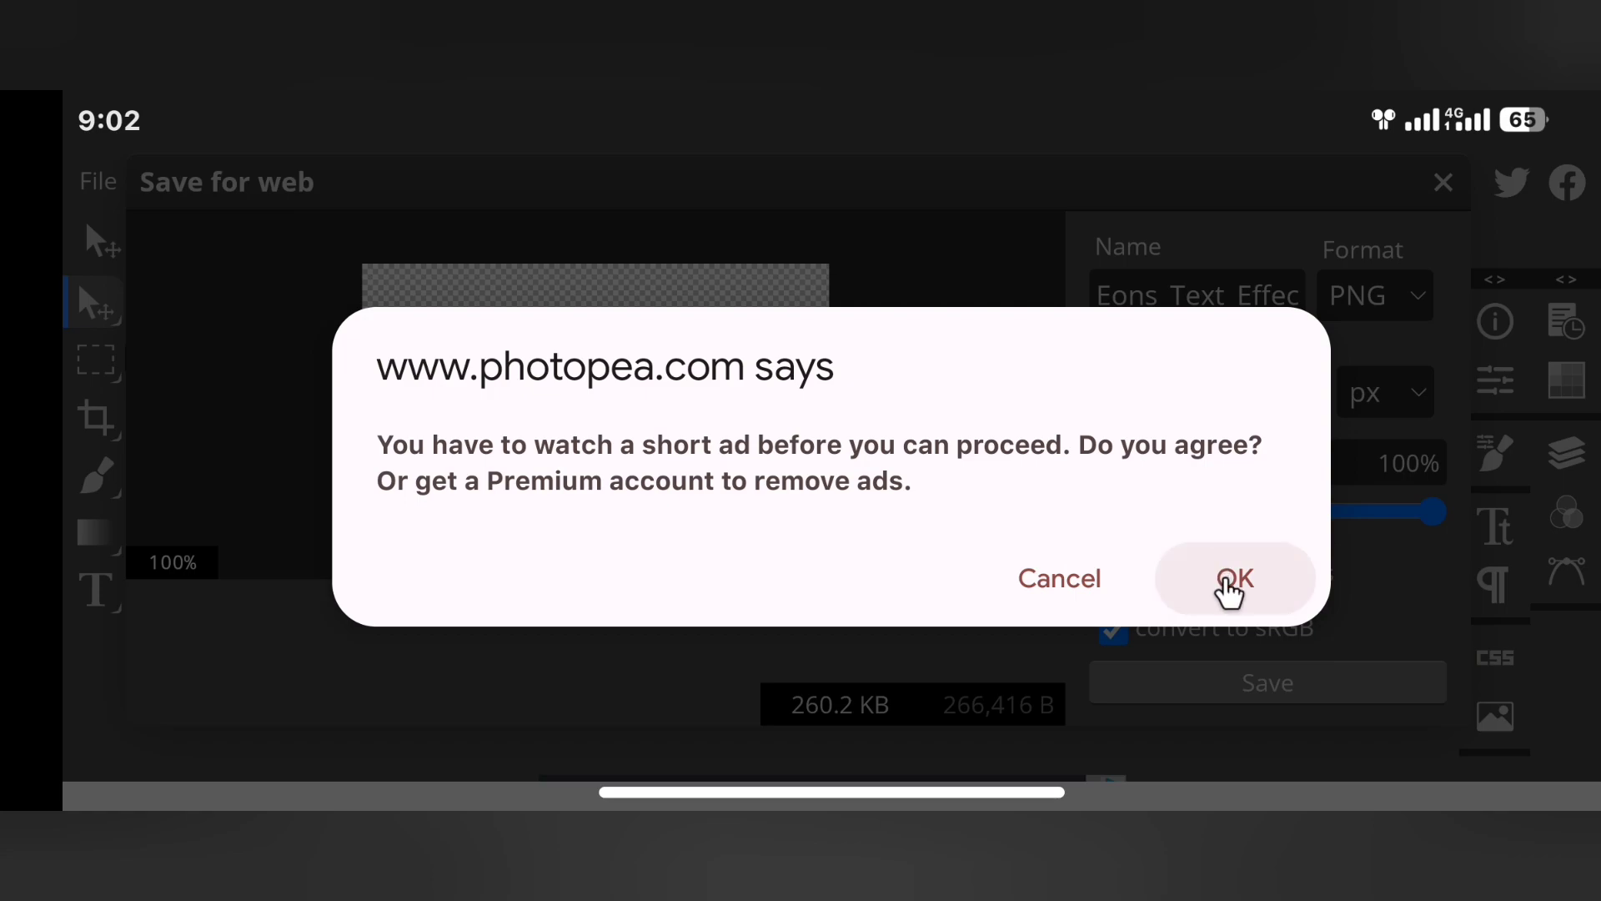
click(1230, 584)
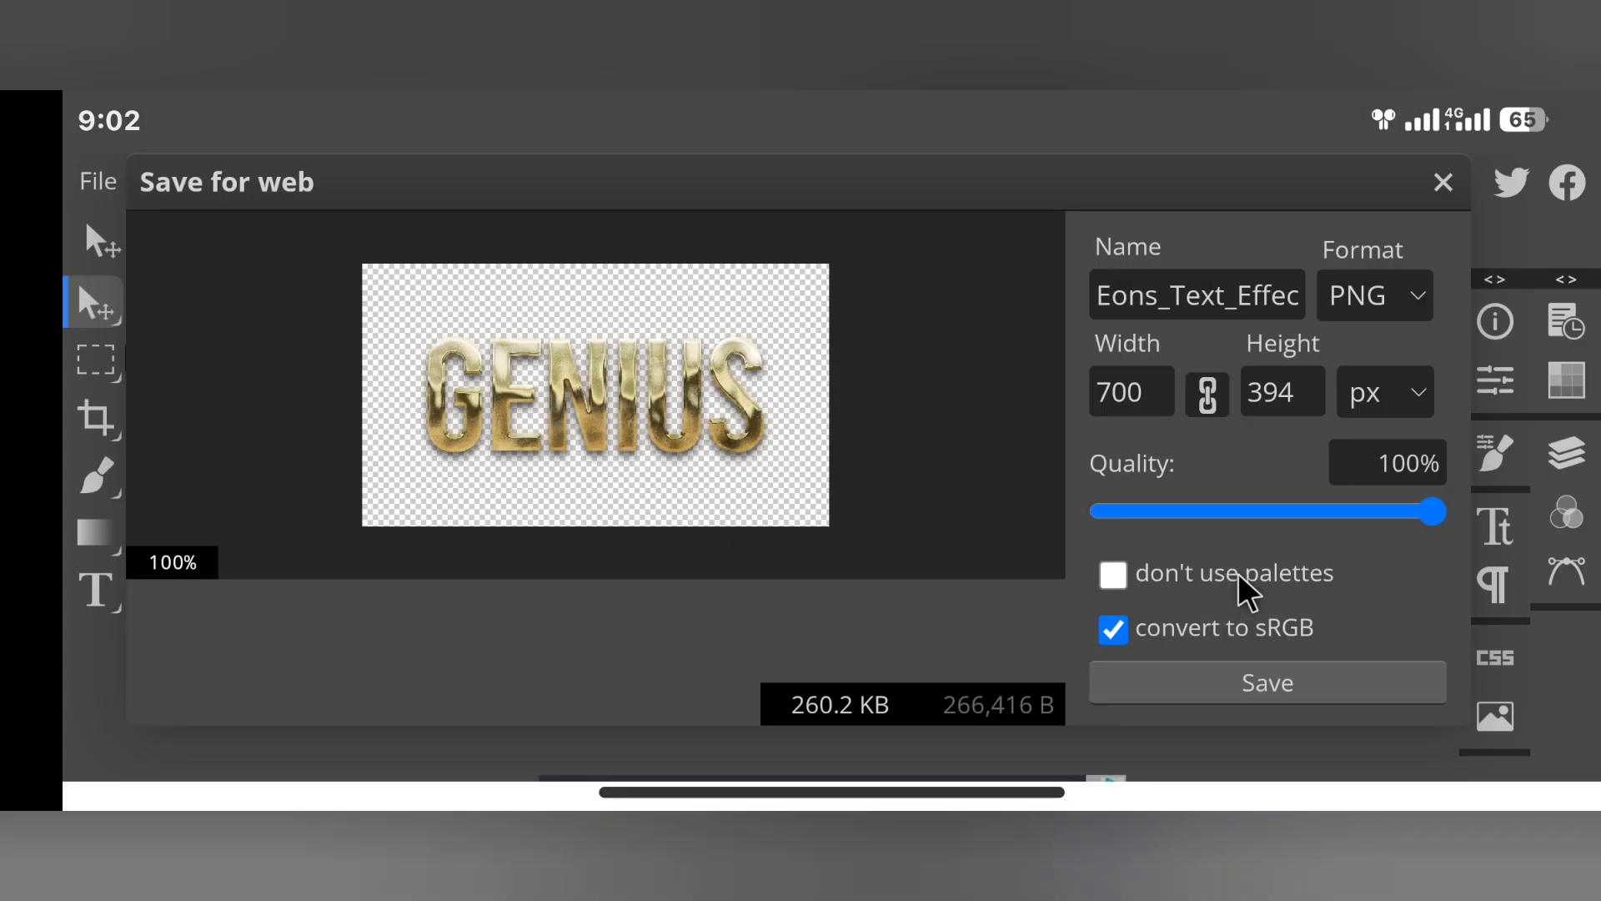